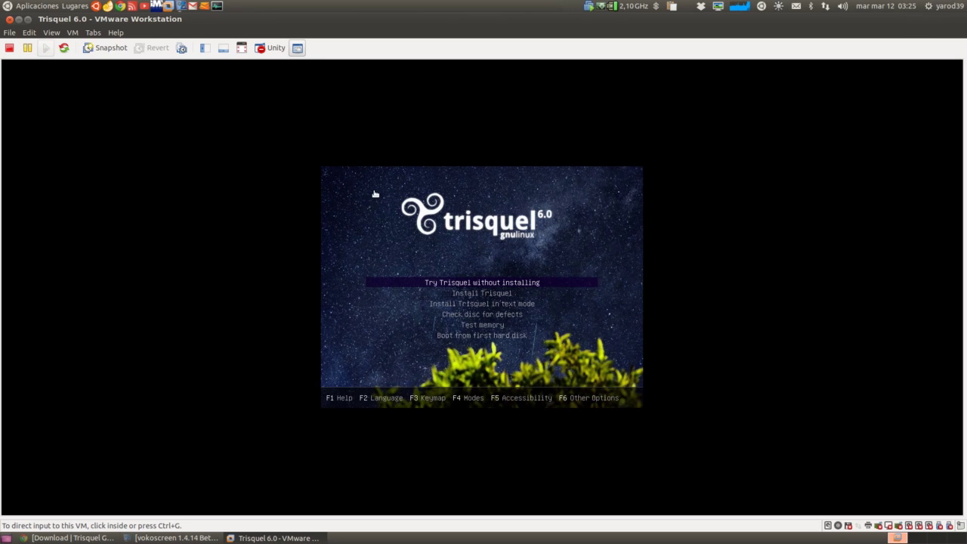
- Choose Español from the F2 language list on the Trisquel boot screen
{"action": "left_click", "coordinate": [175, 539]}
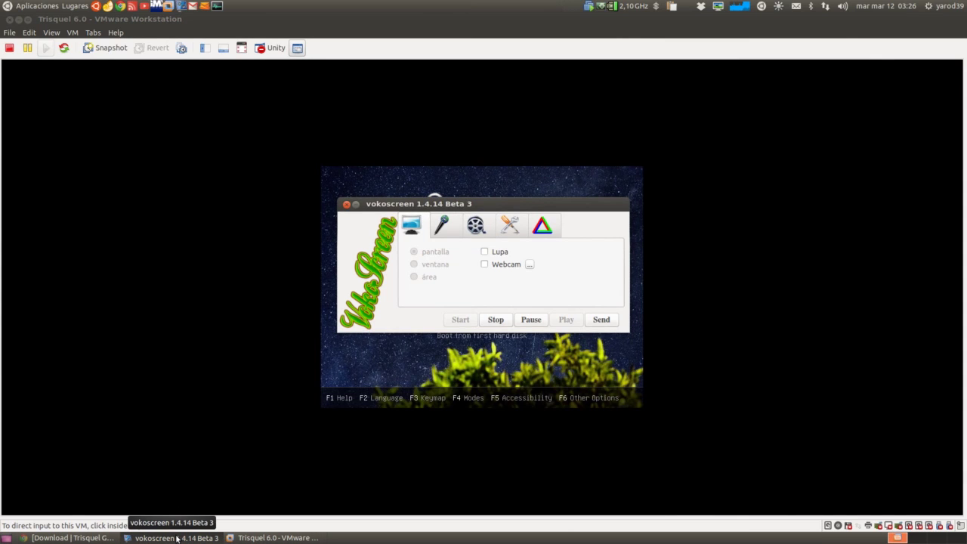
{"action": "left_click", "coordinate": [176, 538]}
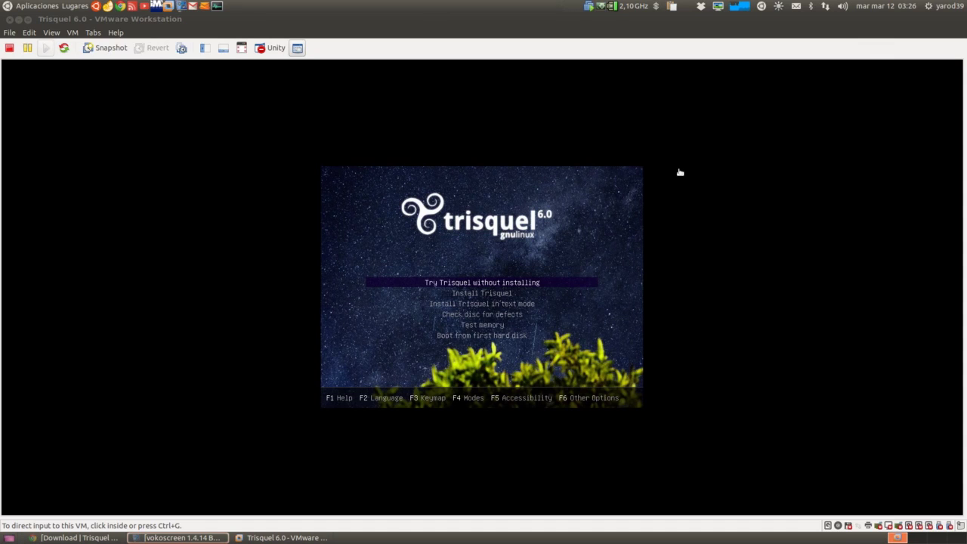
{"action": "left_click", "coordinate": [621, 290]}
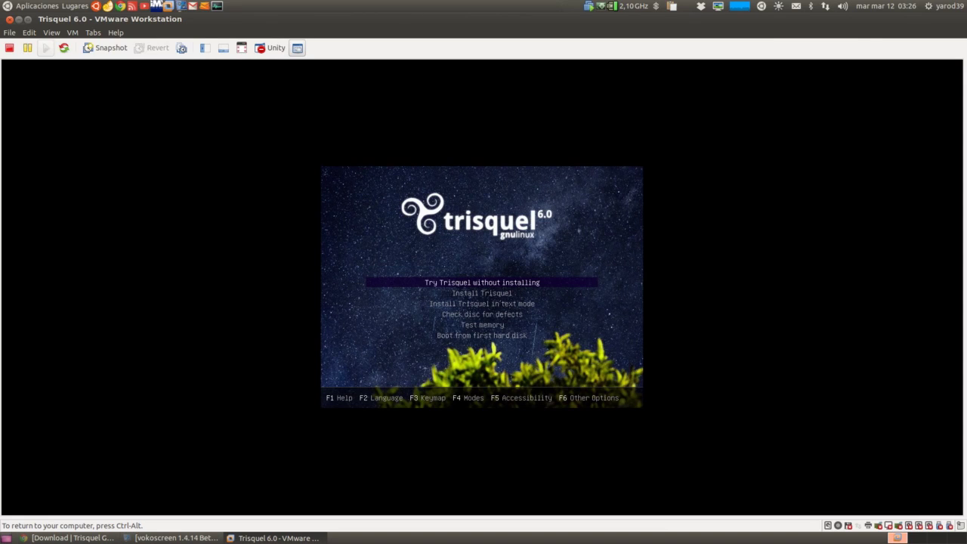
{"action": "key", "text": "F2"}
{"action": "key", "text": "Down"}
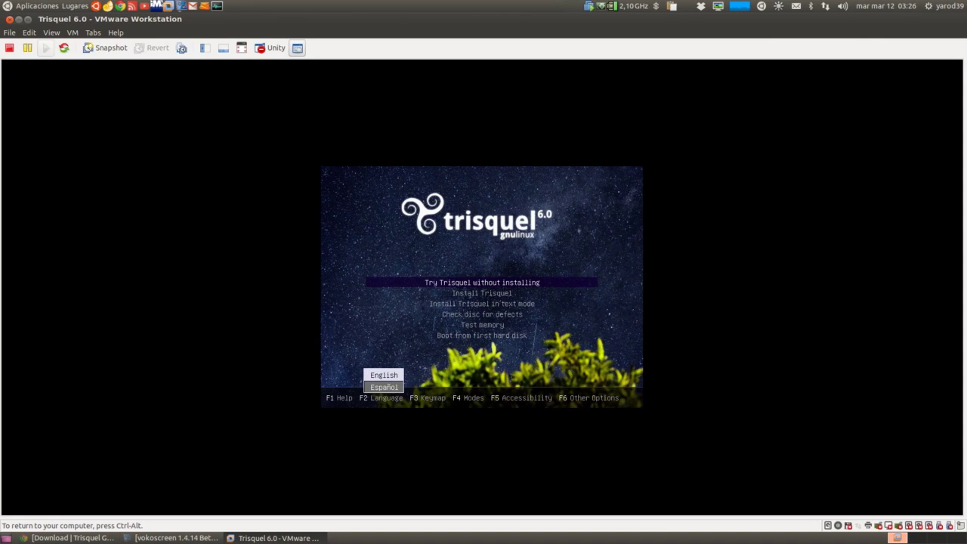
{"action": "key", "text": "Return"}
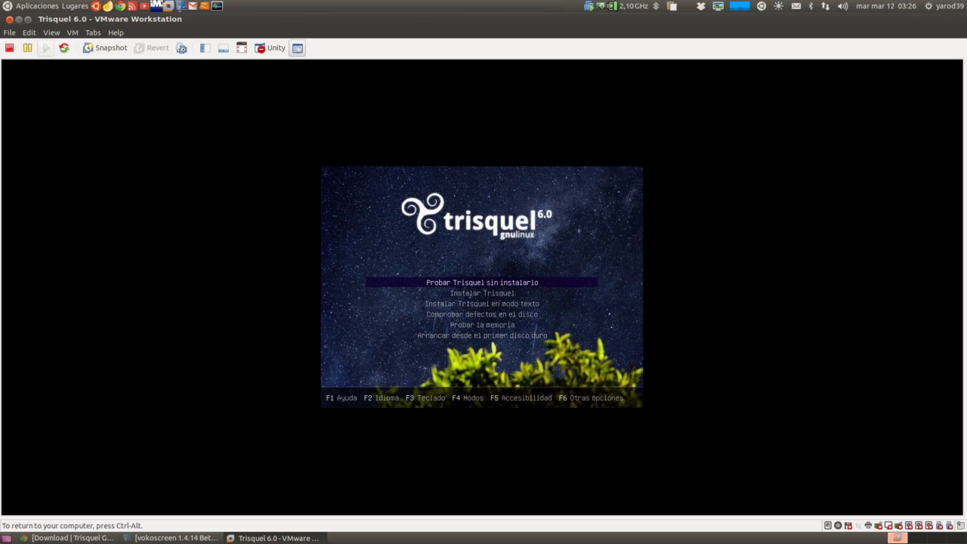
- Boot the 'Probar Trisquel sin instalarlo' entry to reach the live desktop
{"action": "key", "text": "Return"}
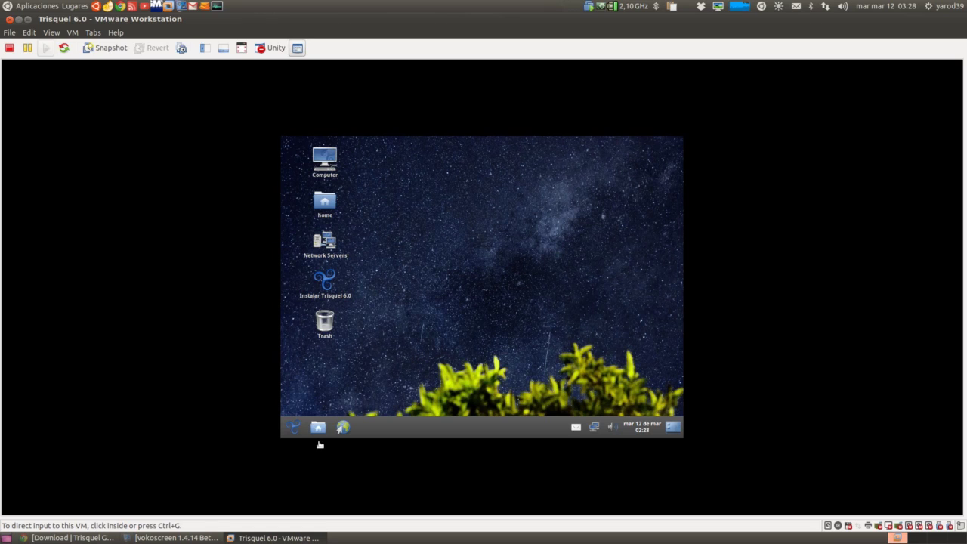
- Set the guest display to 1440 x 900 (16:10) in Monitores and keep it
{"action": "left_click", "coordinate": [294, 428]}
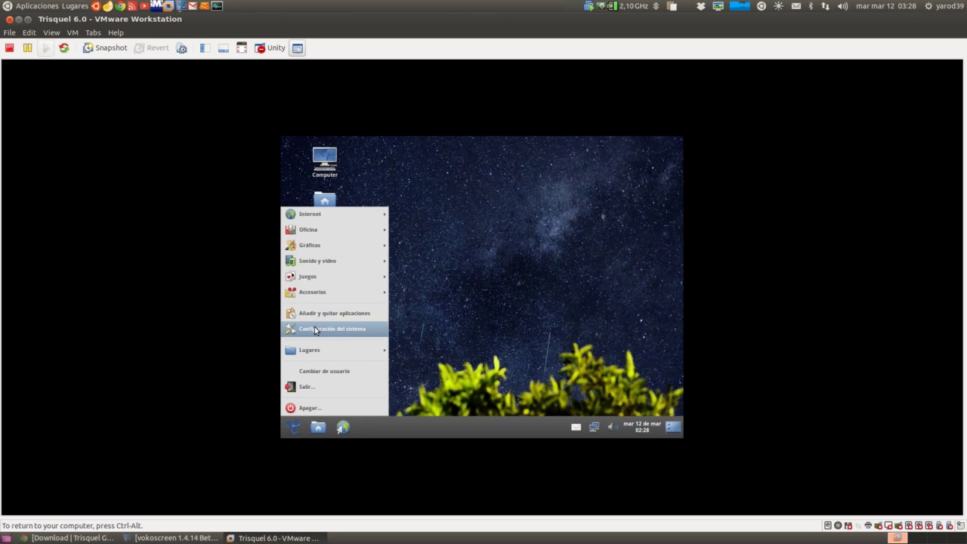
{"action": "left_click", "coordinate": [314, 327]}
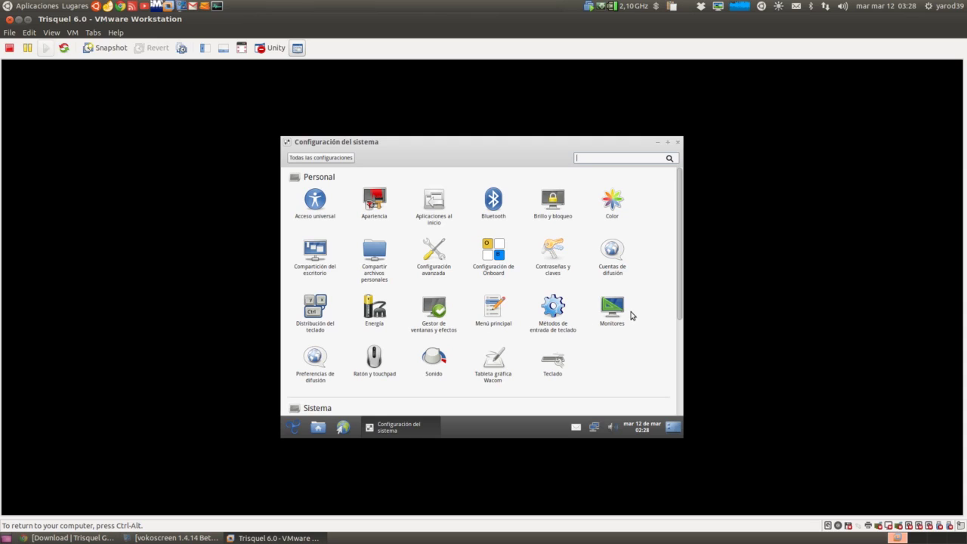
{"action": "left_click", "coordinate": [610, 307]}
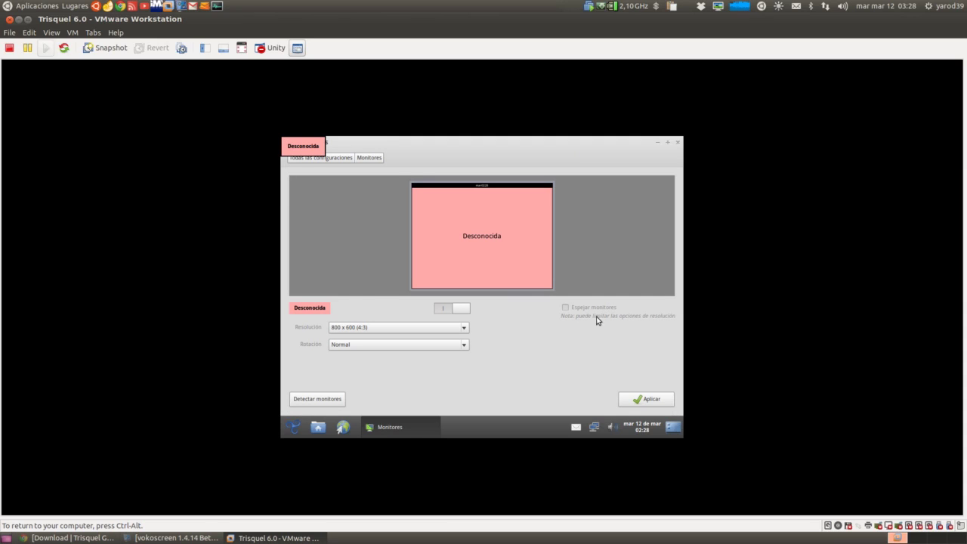
{"action": "left_click", "coordinate": [462, 329]}
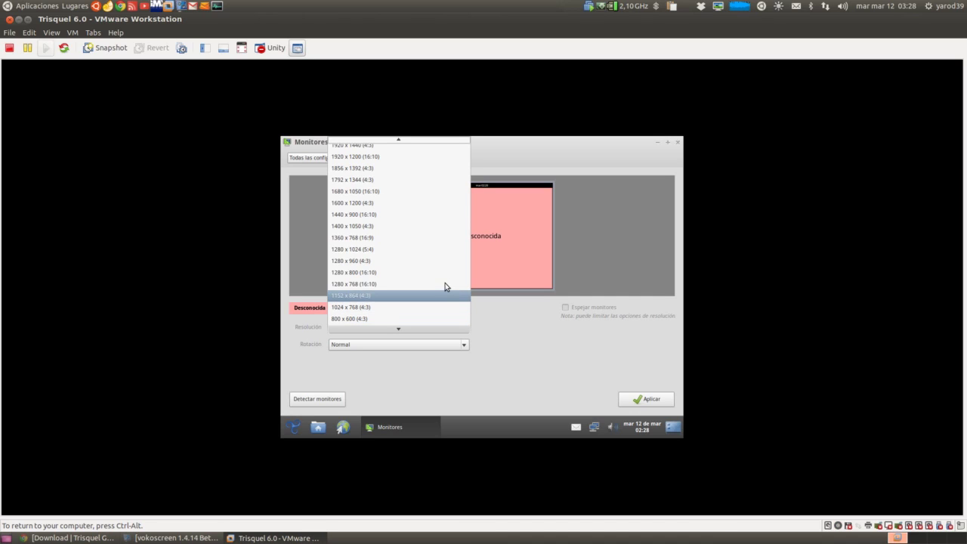
{"action": "left_click", "coordinate": [438, 216]}
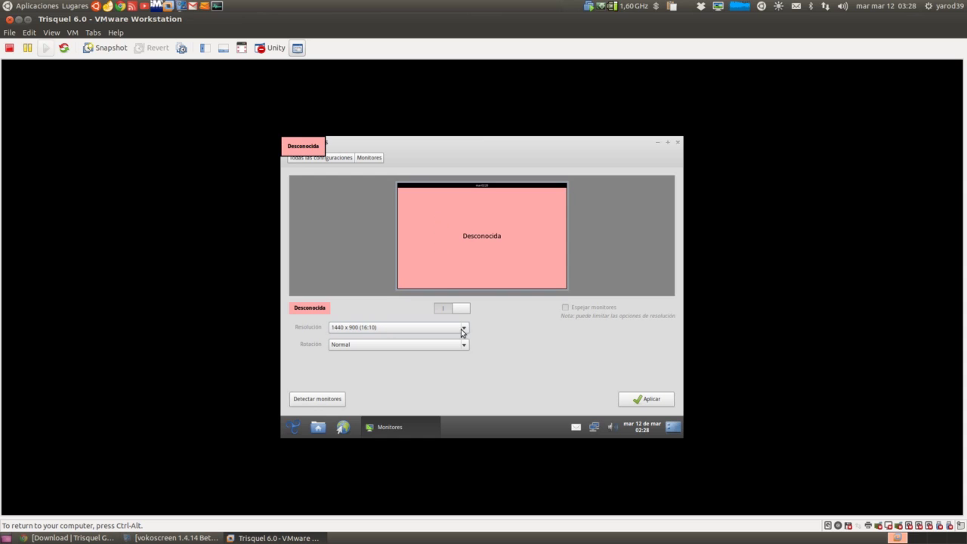
{"action": "left_click", "coordinate": [640, 404]}
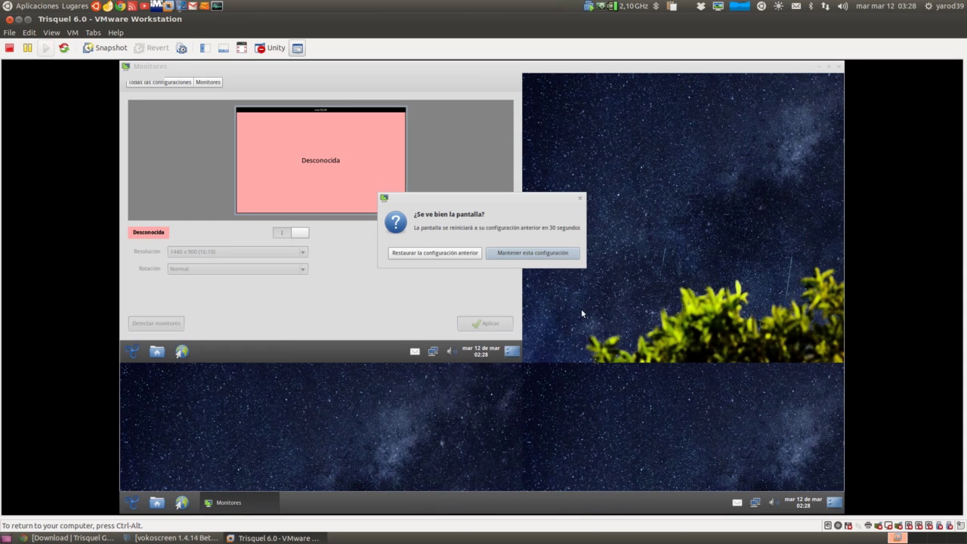
{"action": "left_click", "coordinate": [547, 257]}
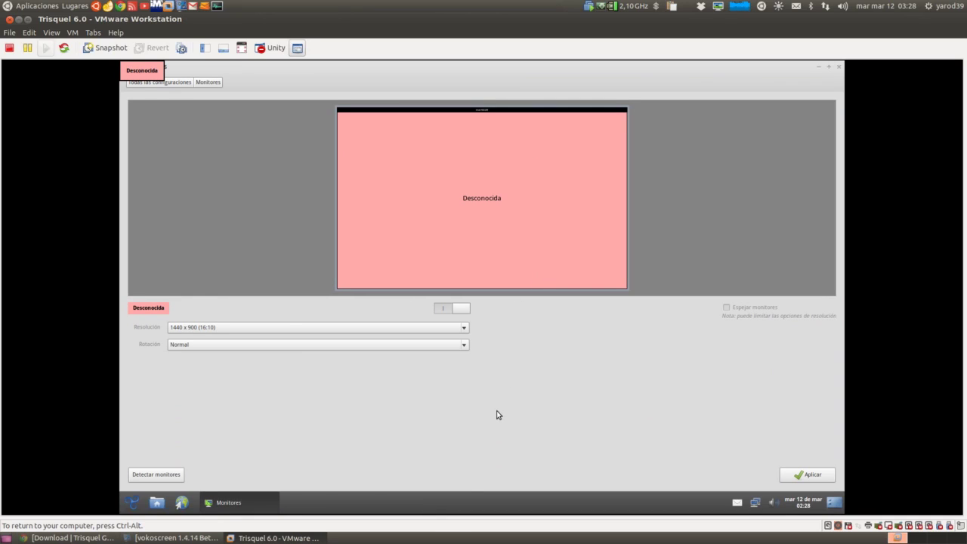
- Reapply and keep the 1440 x 900 configuration, then close Configuración del sistema
{"action": "left_click", "coordinate": [801, 475]}
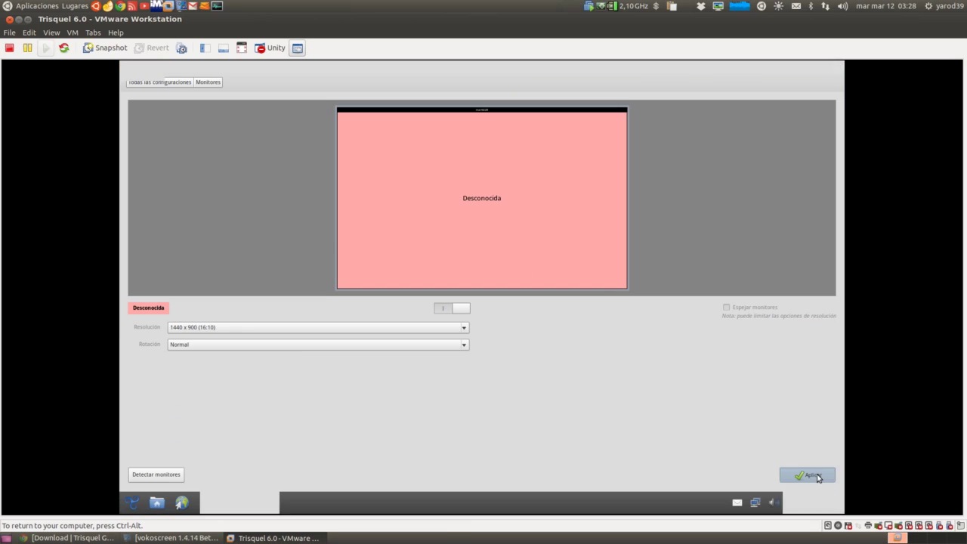
{"action": "left_click", "coordinate": [533, 253]}
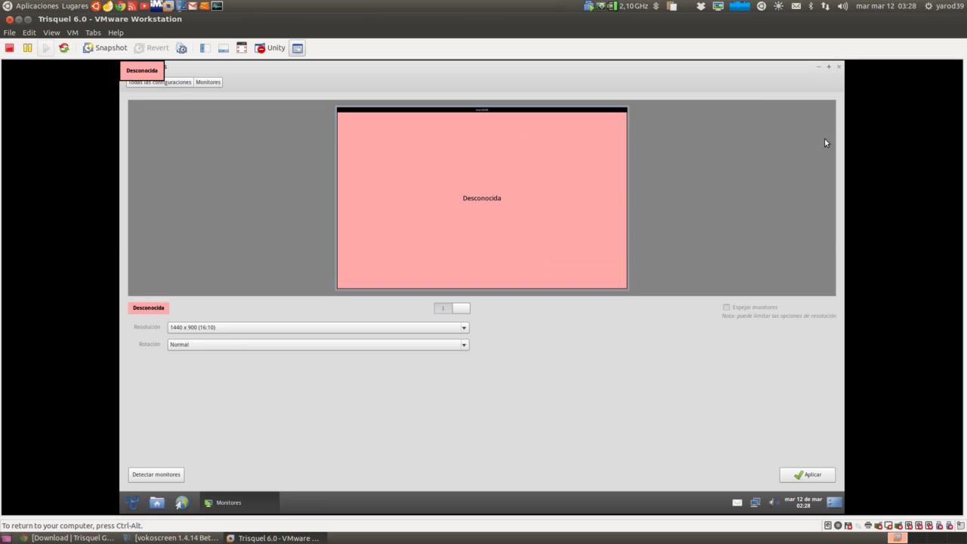
{"action": "left_click", "coordinate": [810, 477]}
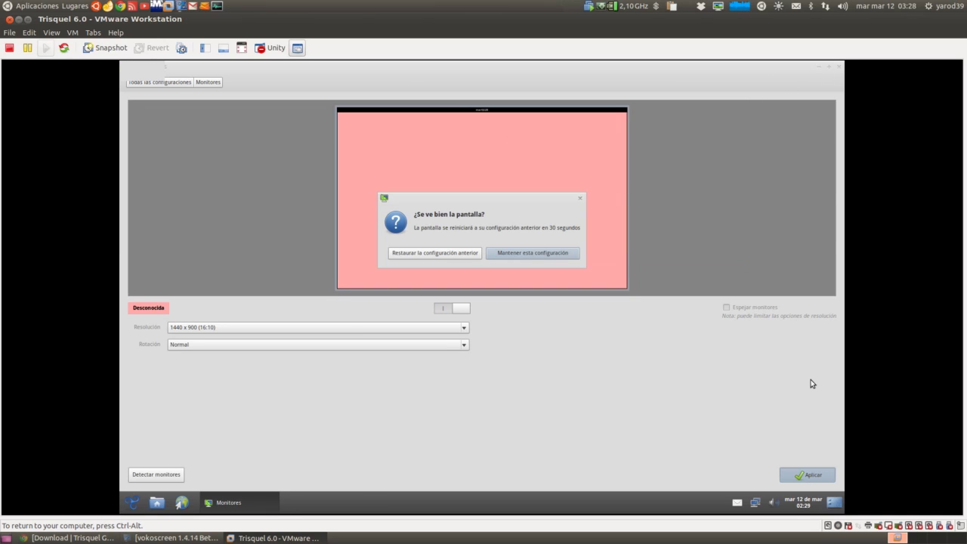
{"action": "left_click", "coordinate": [533, 252]}
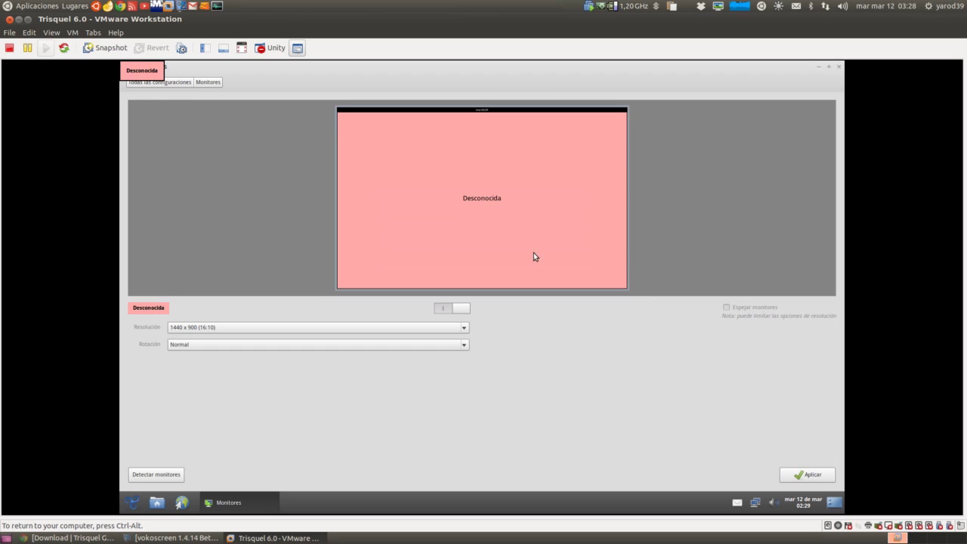
{"action": "left_click", "coordinate": [181, 82]}
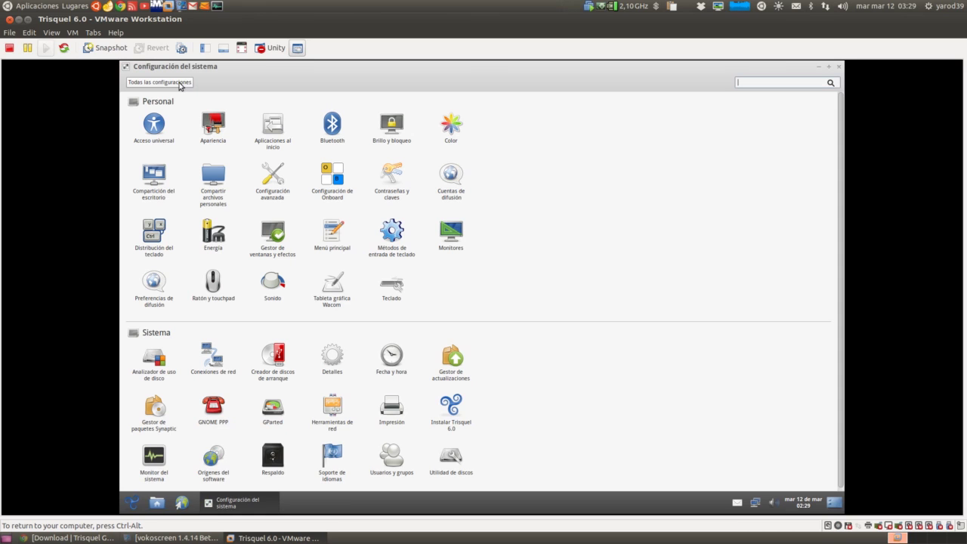
{"action": "left_click", "coordinate": [838, 67]}
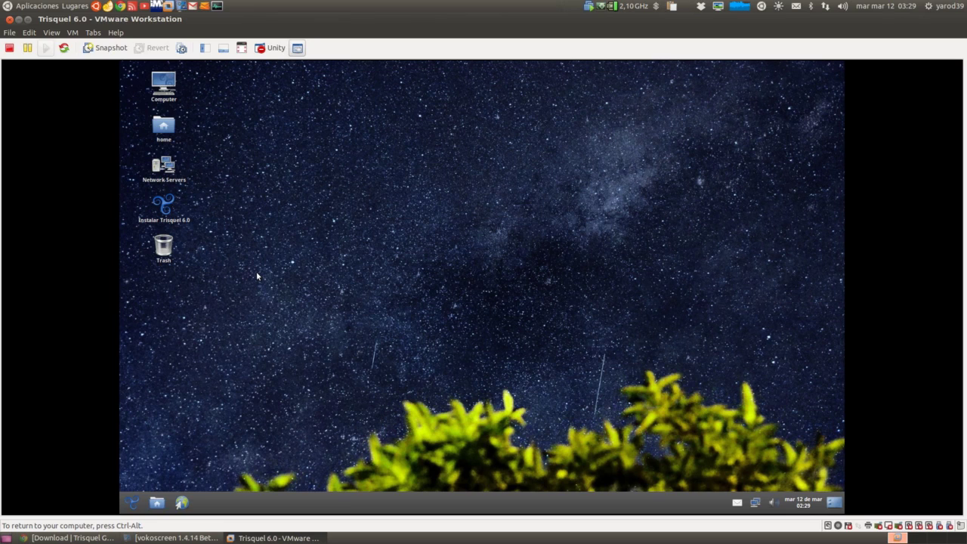
- Launch the installer from the 'Instalar Trisquel 6.0' desktop icon
{"action": "double_click", "coordinate": [165, 208]}
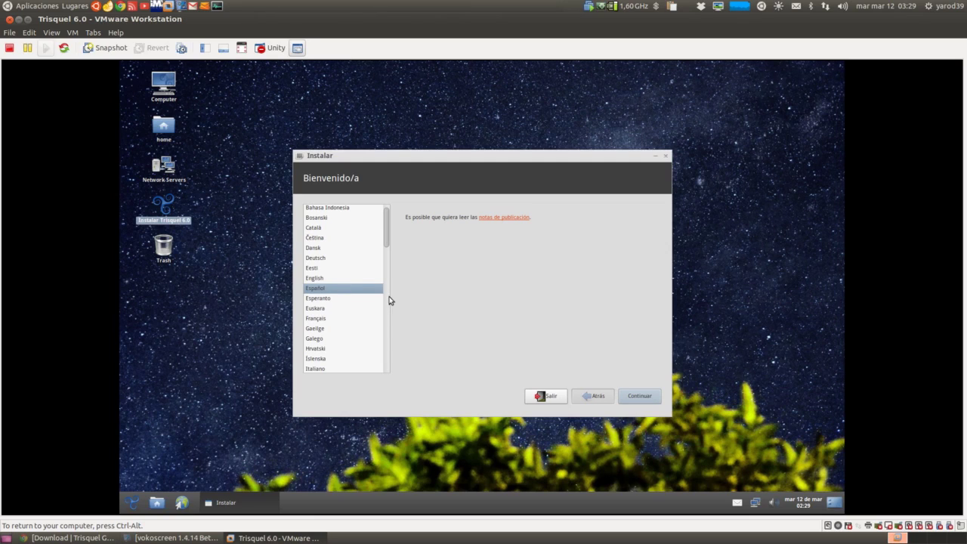
- Enable downloading updates, keep 'Borrar disco e instalar Trisquel', and start the installation
{"action": "left_click", "coordinate": [641, 398]}
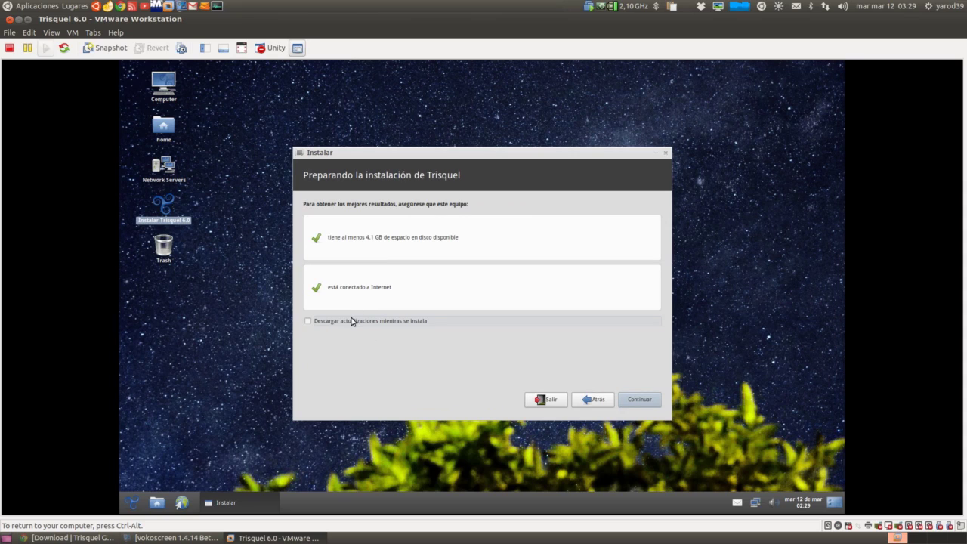
{"action": "left_click", "coordinate": [354, 321]}
{"action": "left_click", "coordinate": [636, 399]}
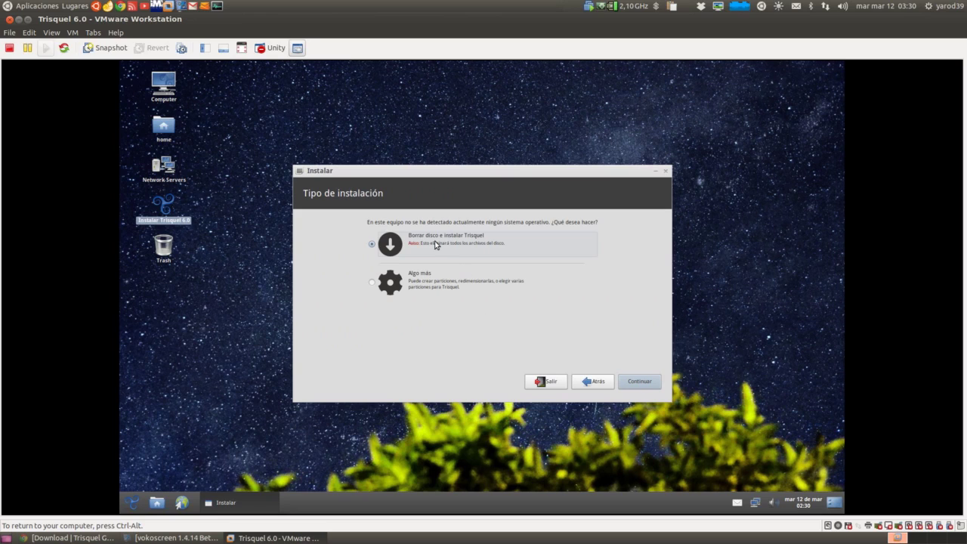
{"action": "left_click", "coordinate": [634, 383]}
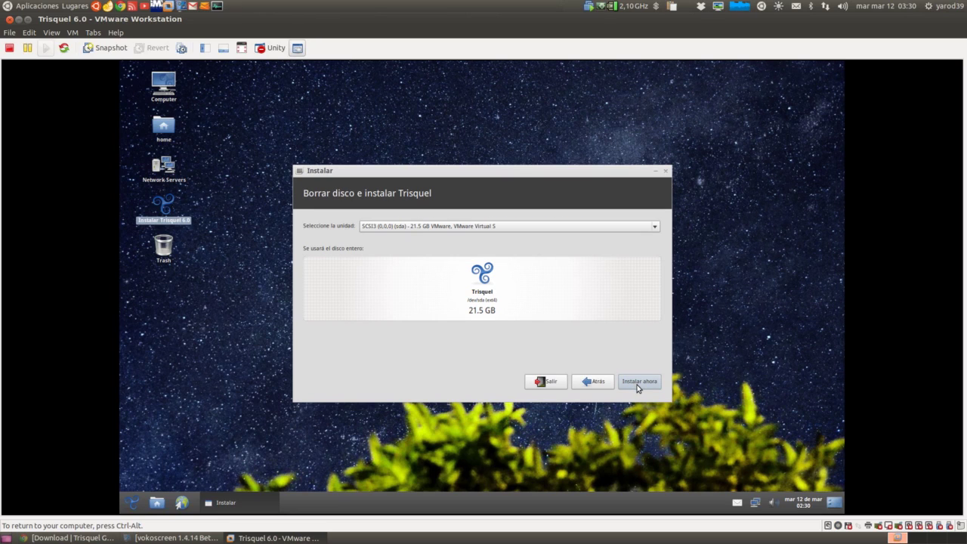
{"action": "left_click", "coordinate": [636, 383]}
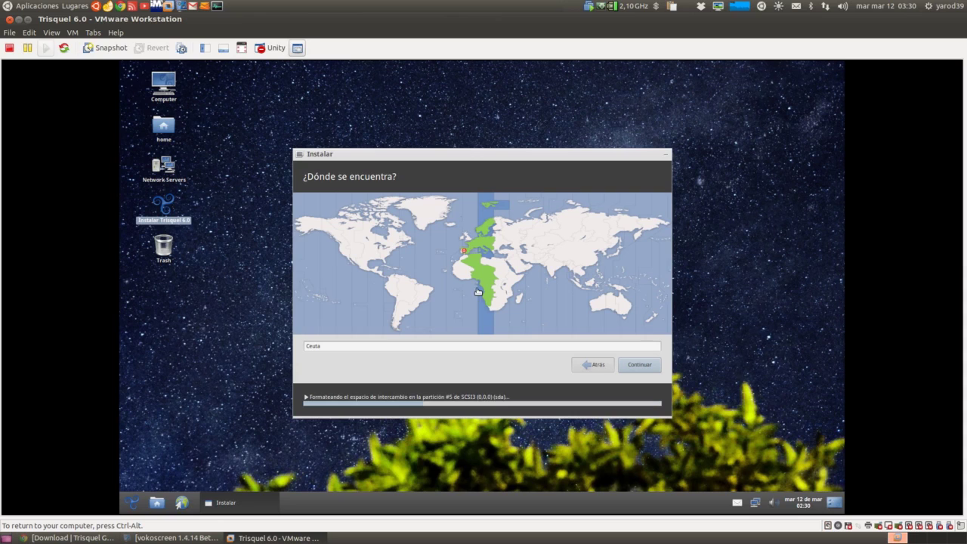
- Pick Madrid on the world map as the location and continue
{"action": "left_click", "coordinate": [466, 246]}
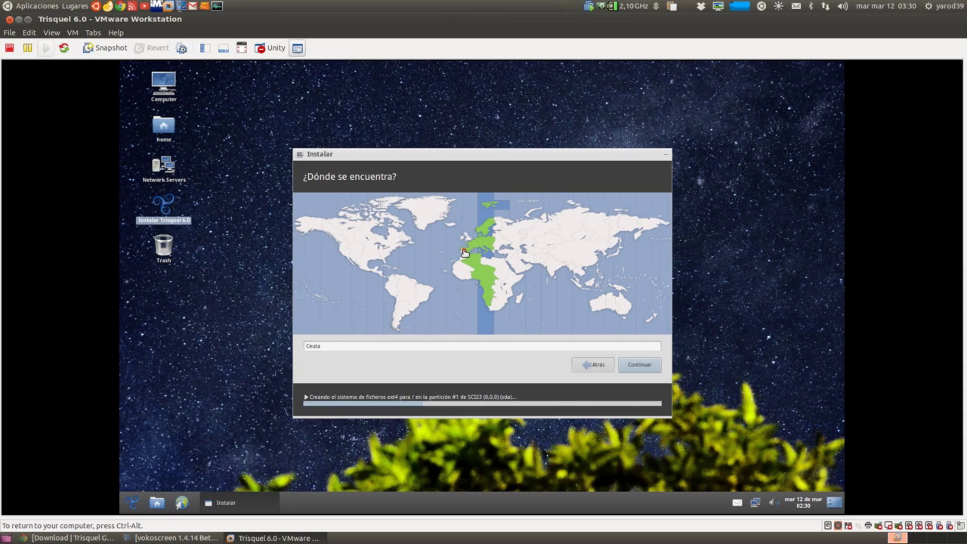
{"action": "left_click", "coordinate": [642, 366]}
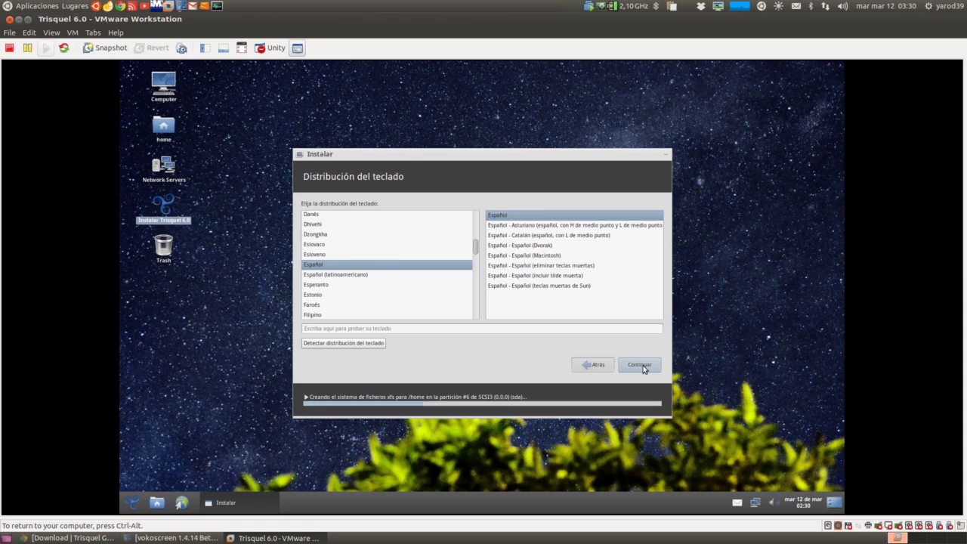
- Test the Español layout by typing ñ, ç, @ and €, then accept it
{"action": "left_click", "coordinate": [395, 329]}
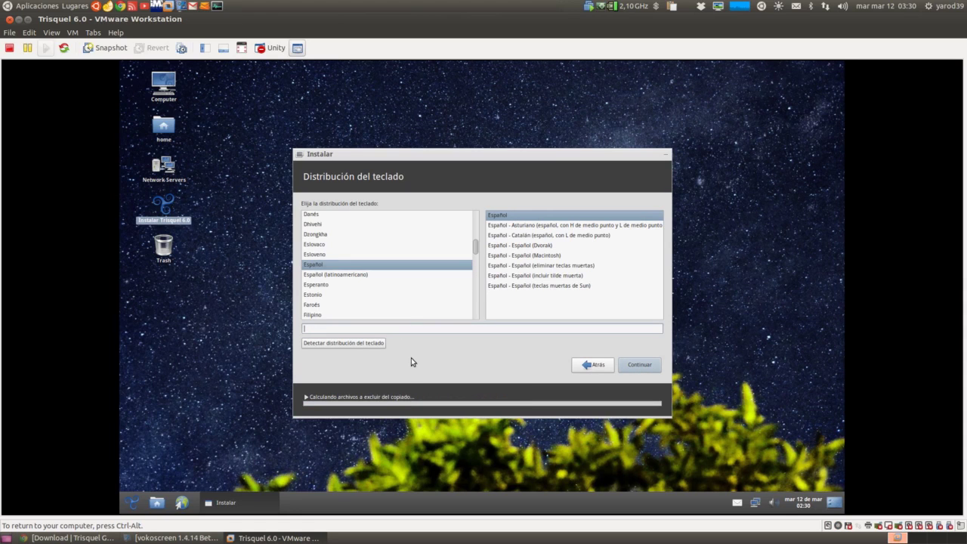
{"action": "type", "text": "ñç@ð"}
{"action": "key", "text": "BackSpace"}
{"action": "type", "text": "Ð"}
{"action": "key", "text": "BackSpace"}
{"action": "key", "text": "Menu"}
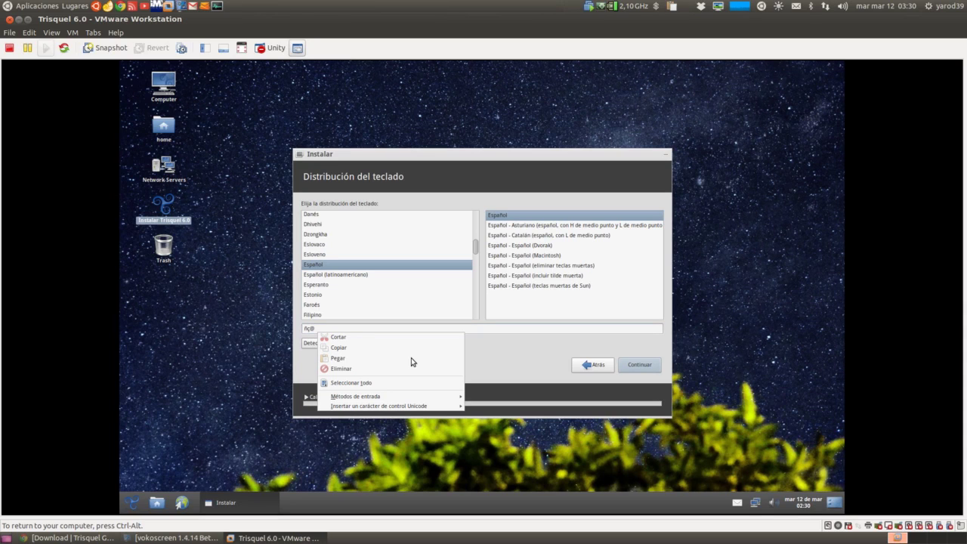
{"action": "key", "text": "Escape"}
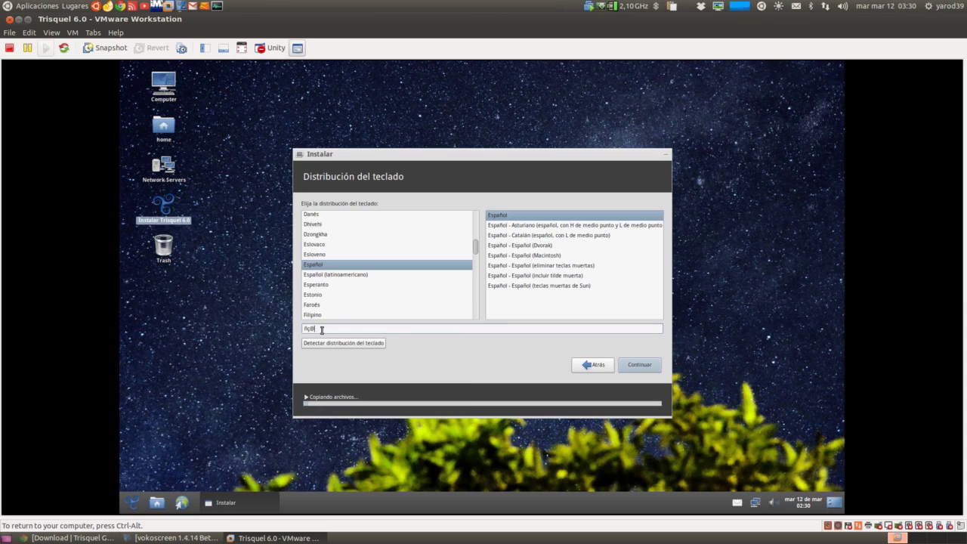
{"action": "type", "text": "€"}
{"action": "left_click", "coordinate": [634, 365]}
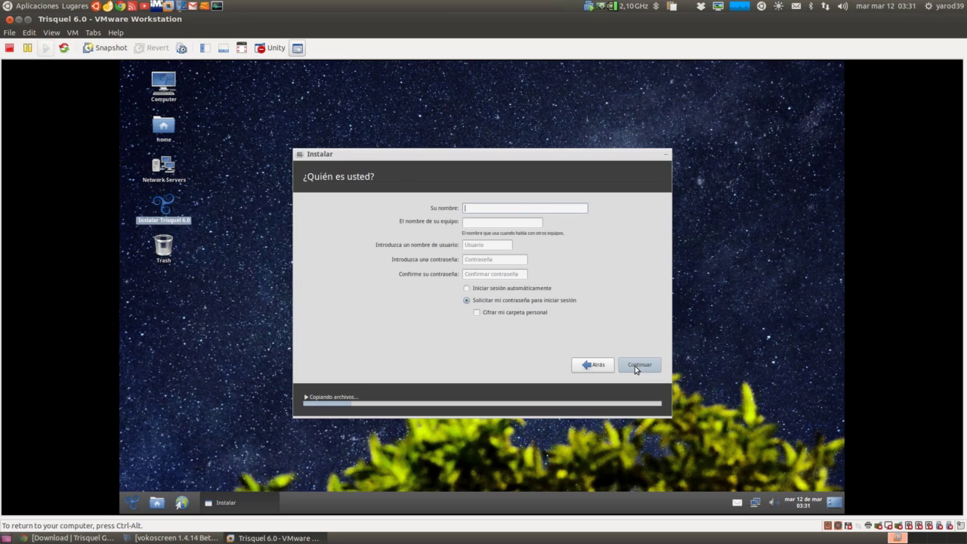
- Enter the user's name, computer name localhost, and the password twice, then continue
{"action": "type", "text": "yarod39"}
{"action": "key", "text": "Tab"}
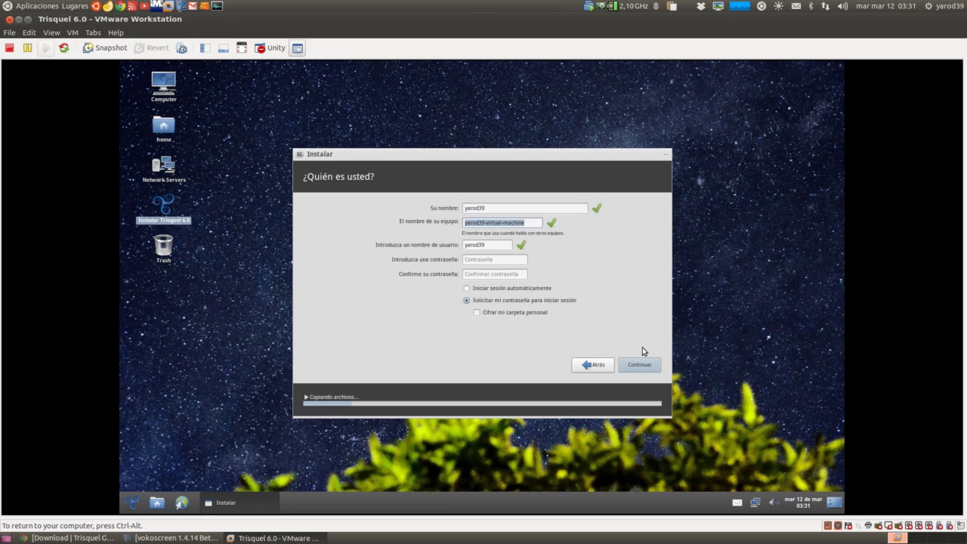
{"action": "type", "text": "localhost"}
{"action": "key", "text": "Tab"}
{"action": "key", "text": "Tab"}
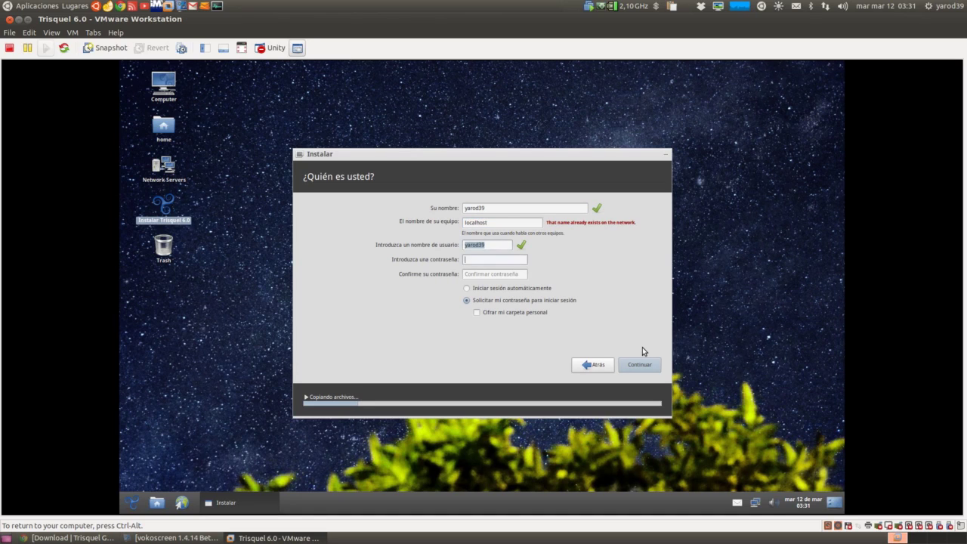
{"action": "type", "text": "********"}
{"action": "key", "text": "Tab"}
{"action": "type", "text": "********"}
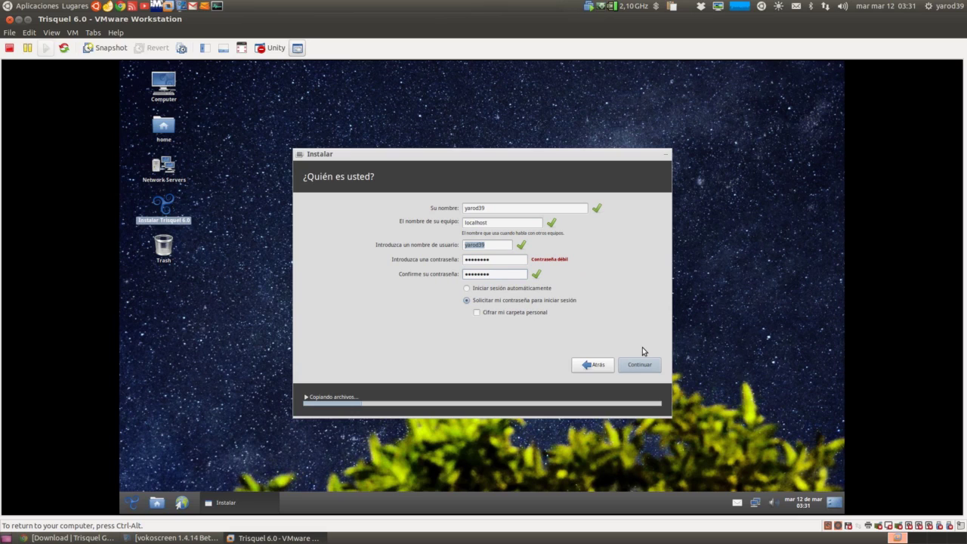
{"action": "left_click", "coordinate": [640, 367]}
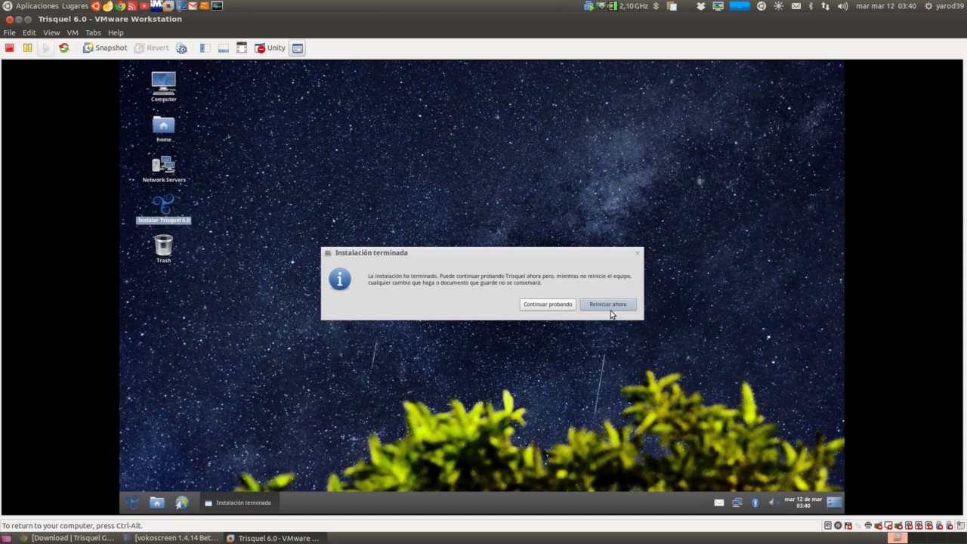
- Restart the guest with 'Reiniciar ahora' in the Instalación terminada dialog
{"action": "left_click", "coordinate": [606, 306]}
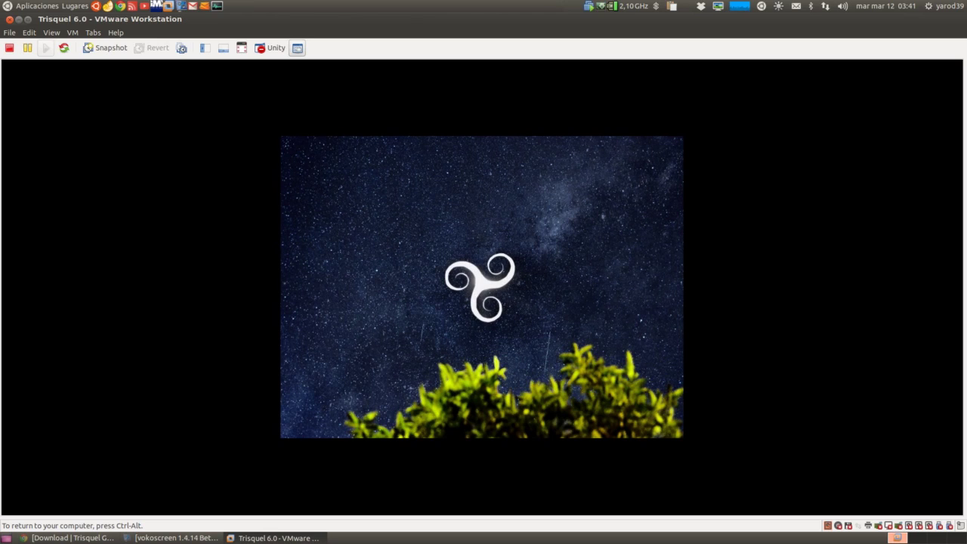
- Release input with Ctrl+Alt, choose VM > Install VMware Tools..., then refocus the guest
{"action": "key", "text": "ctrl+alt"}
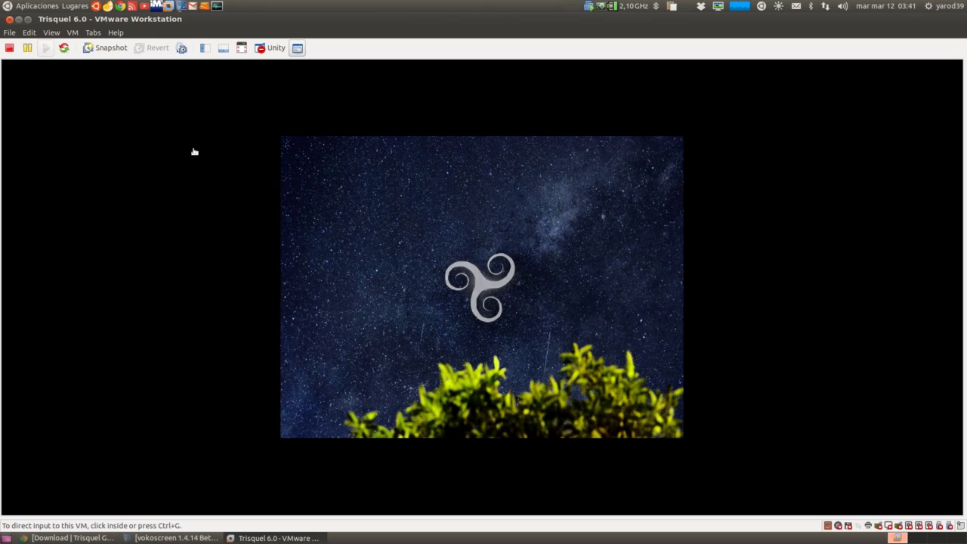
{"action": "left_click", "coordinate": [73, 33]}
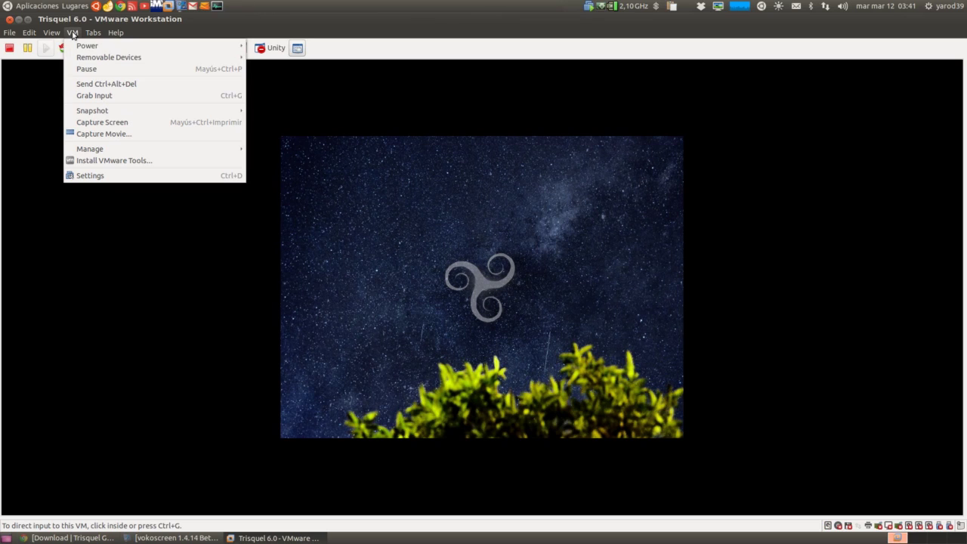
{"action": "left_click", "coordinate": [84, 160]}
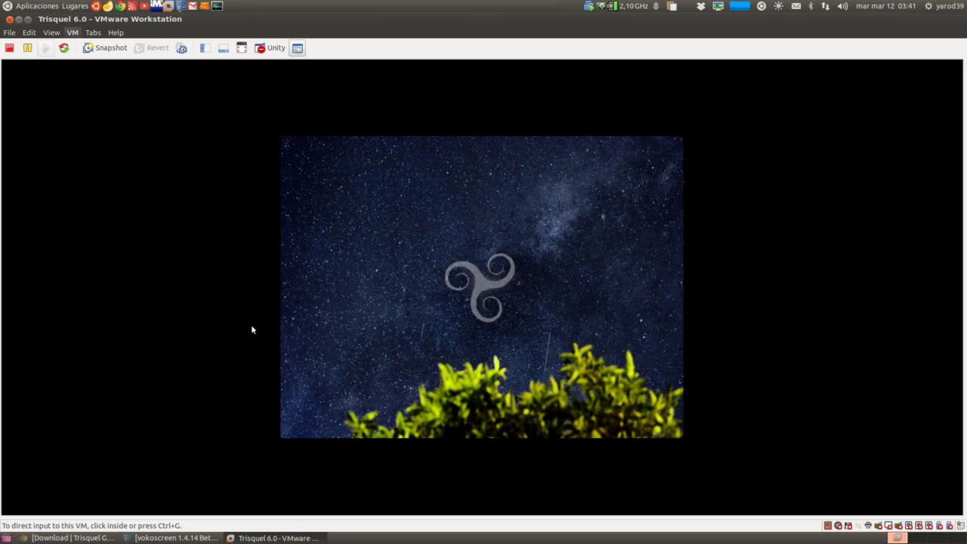
{"action": "left_click", "coordinate": [322, 332]}
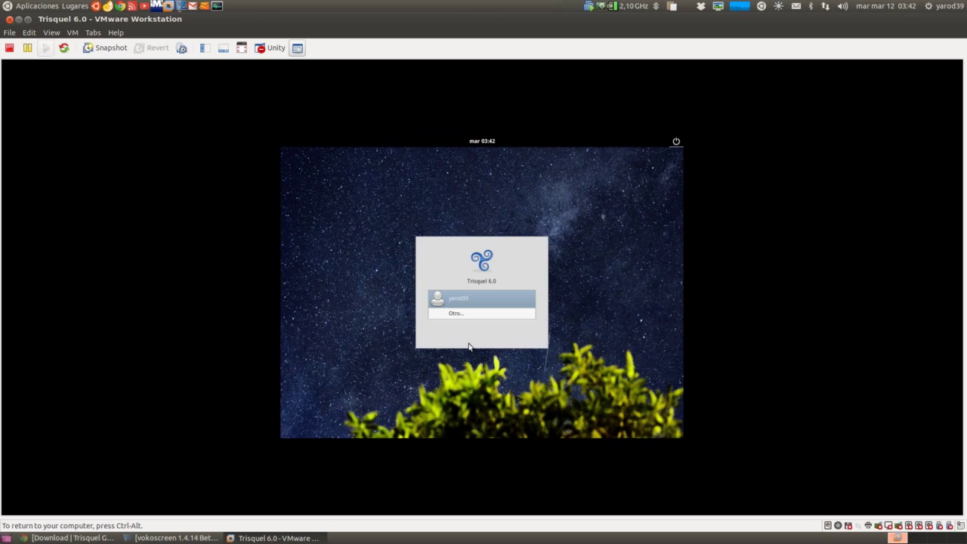
- Log in to the Trisquel guest by choosing the user account and entering its password
{"action": "left_click", "coordinate": [480, 303]}
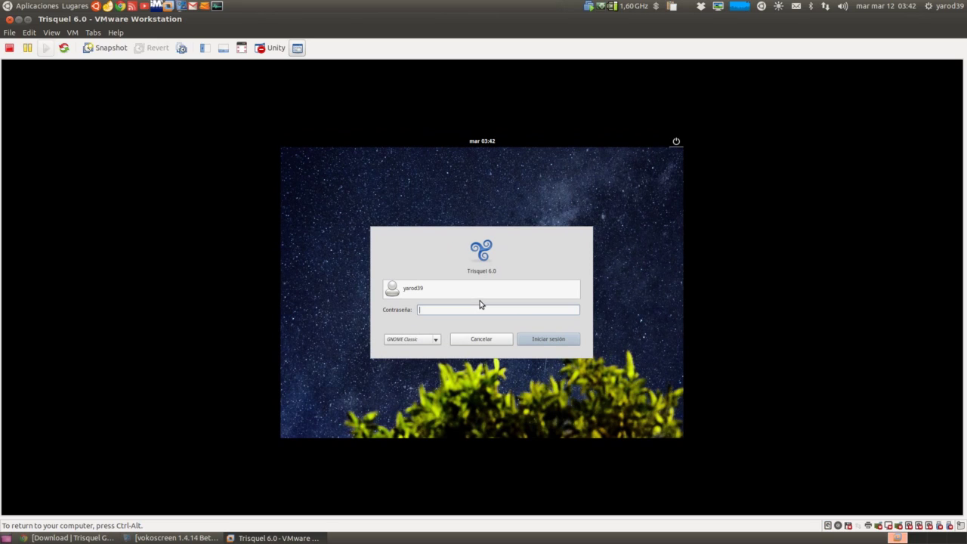
{"action": "type", "text": "********"}
{"action": "key", "text": "Return"}
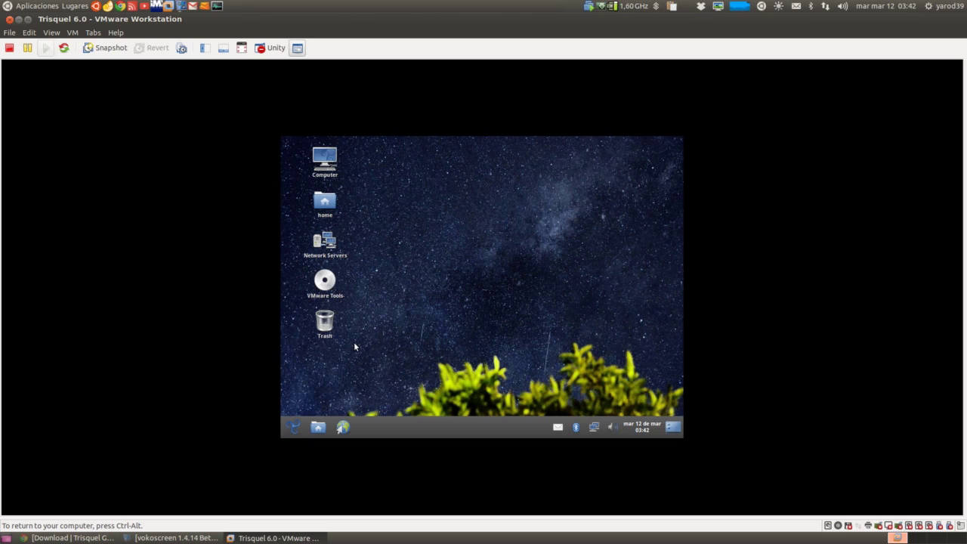
- In System Settings > Monitores, apply 1440 x 900 (16:10) resolution and keep the configuration
{"action": "left_click", "coordinate": [293, 427]}
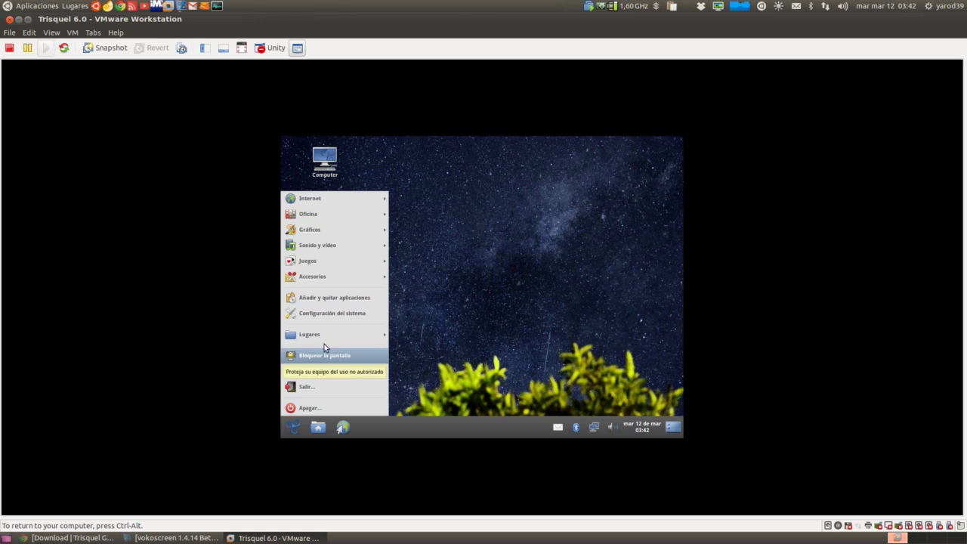
{"action": "left_click", "coordinate": [323, 311]}
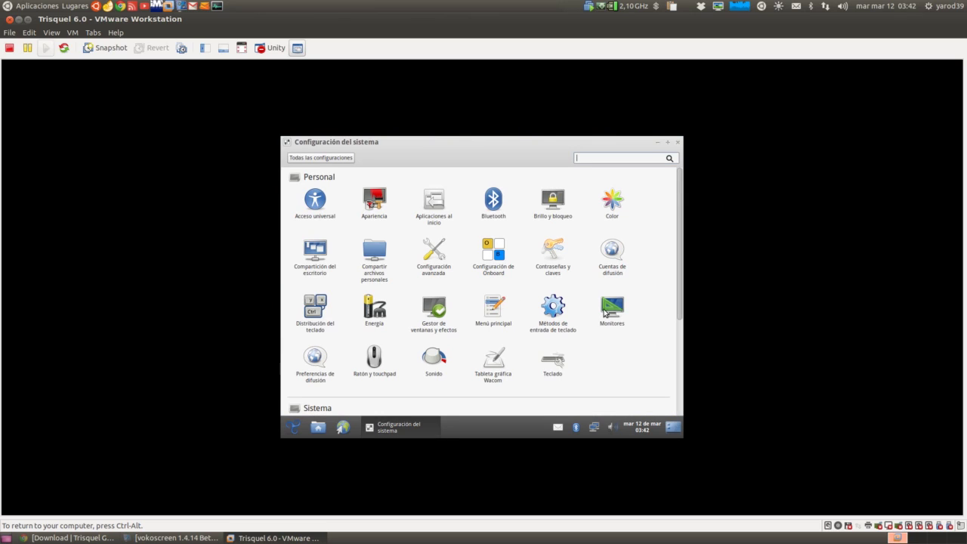
{"action": "left_click", "coordinate": [607, 309]}
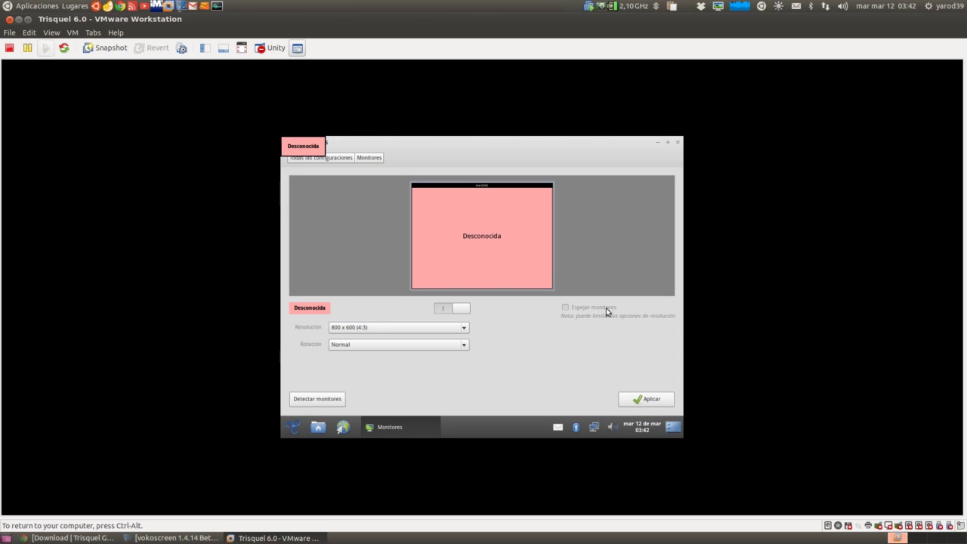
{"action": "left_click", "coordinate": [464, 330]}
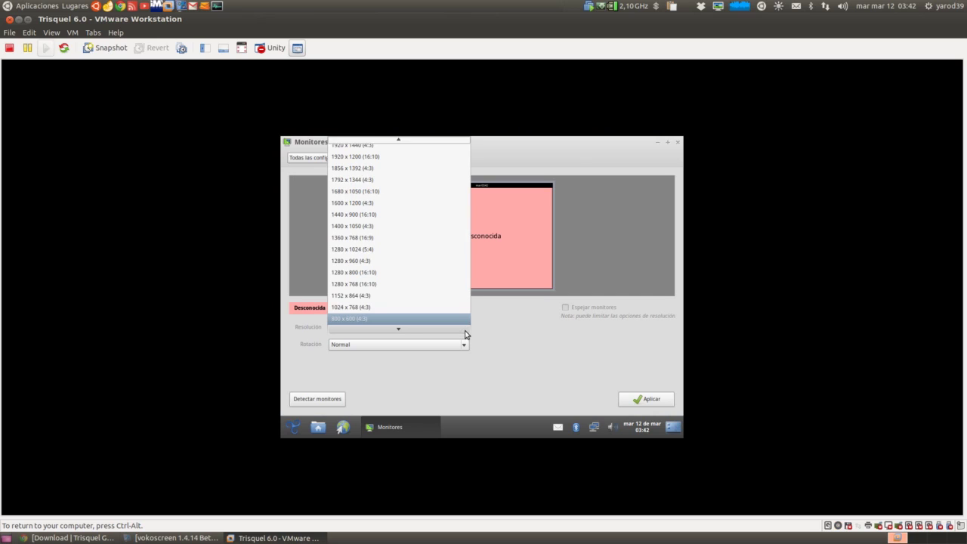
{"action": "left_click", "coordinate": [438, 220]}
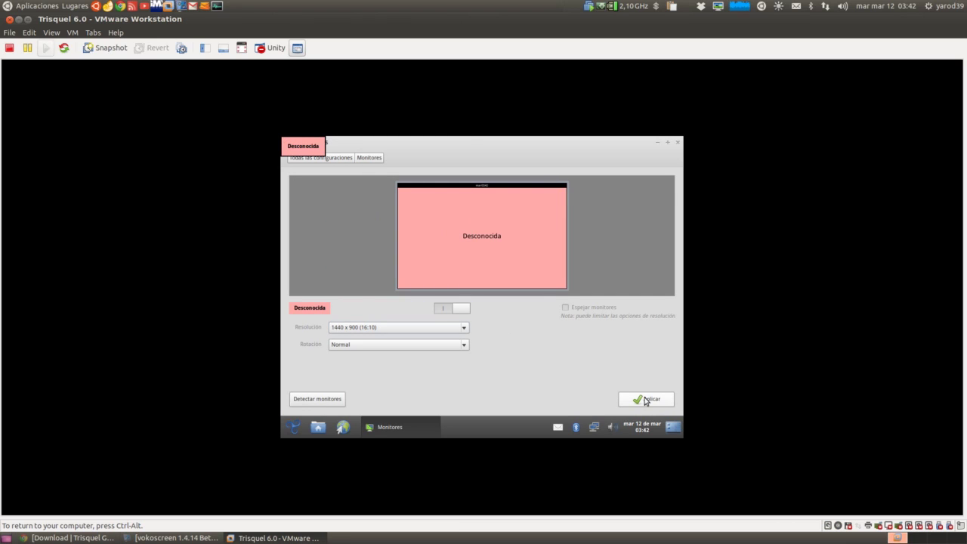
{"action": "left_click", "coordinate": [646, 401]}
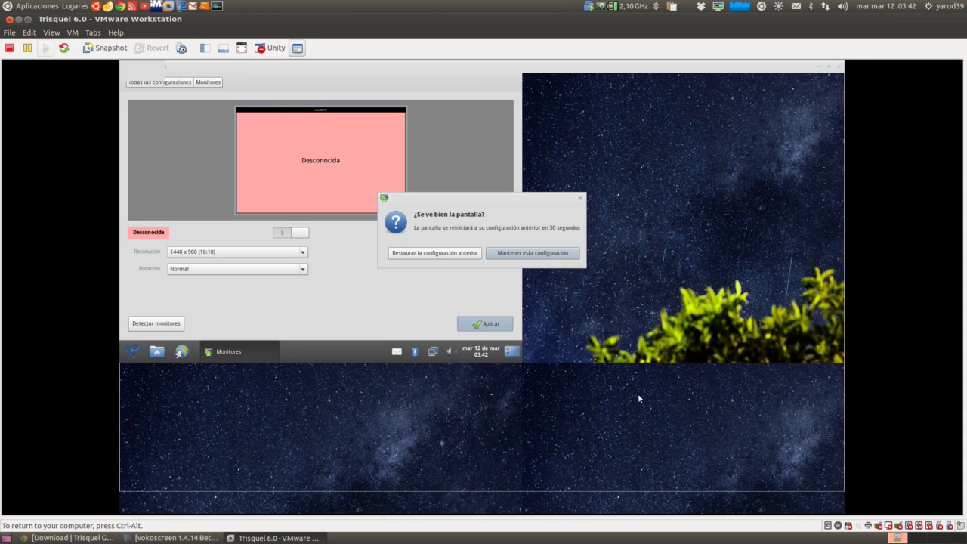
{"action": "left_click", "coordinate": [557, 251]}
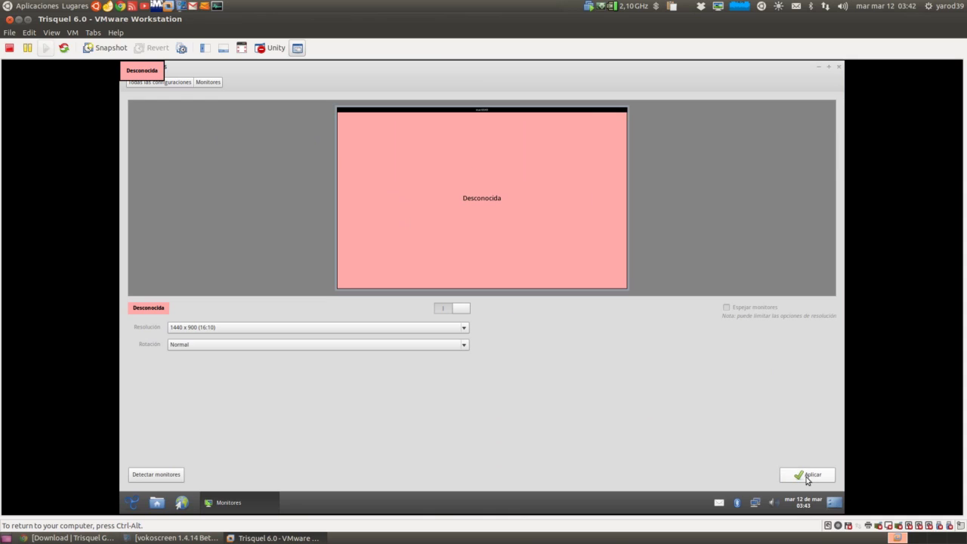
{"action": "left_click", "coordinate": [804, 475]}
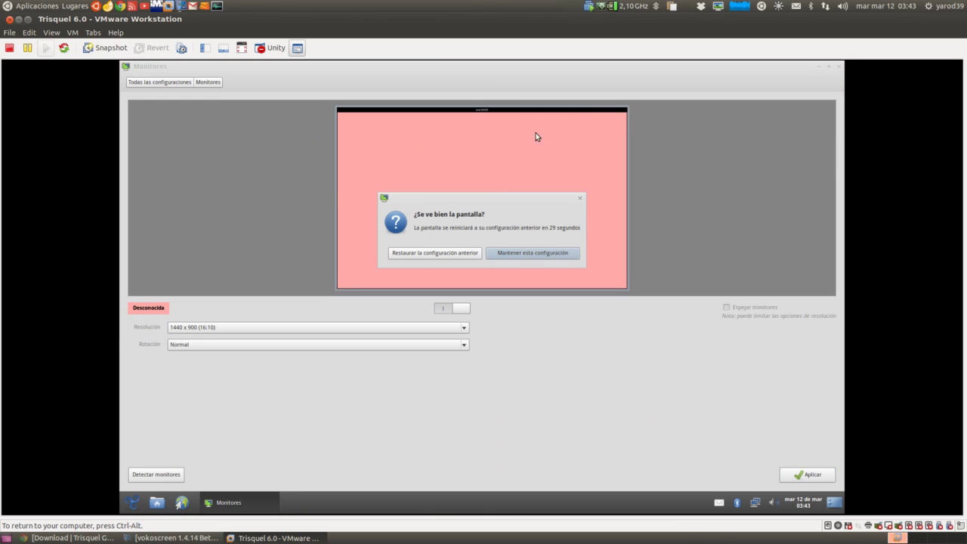
{"action": "left_click", "coordinate": [155, 81]}
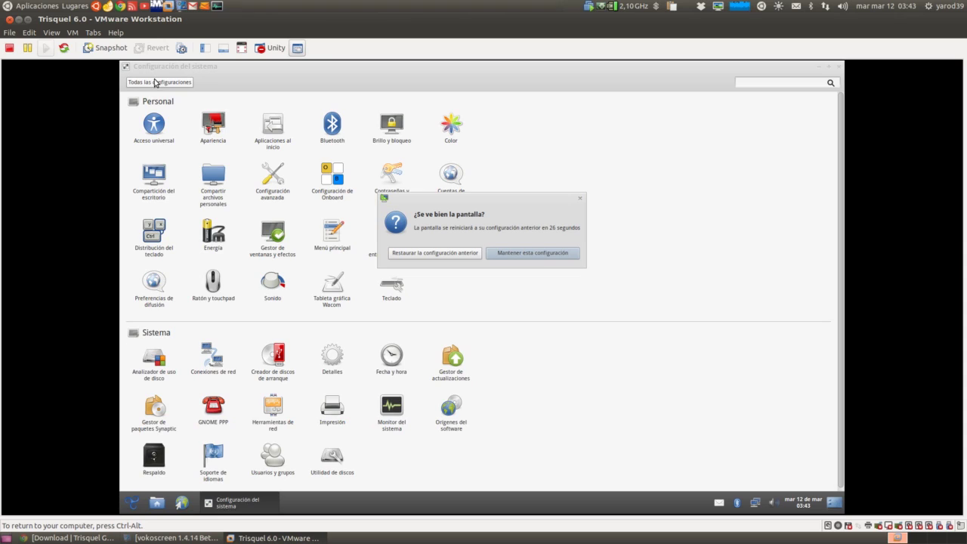
{"action": "left_click", "coordinate": [509, 255]}
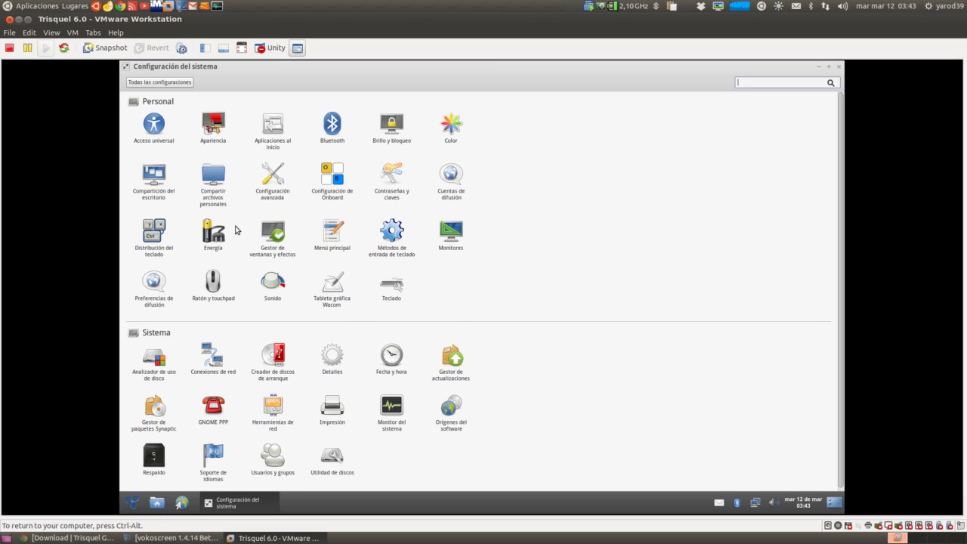
- Close system settings and view the trisquel.info front page in Abrowser
{"action": "left_click", "coordinate": [838, 66]}
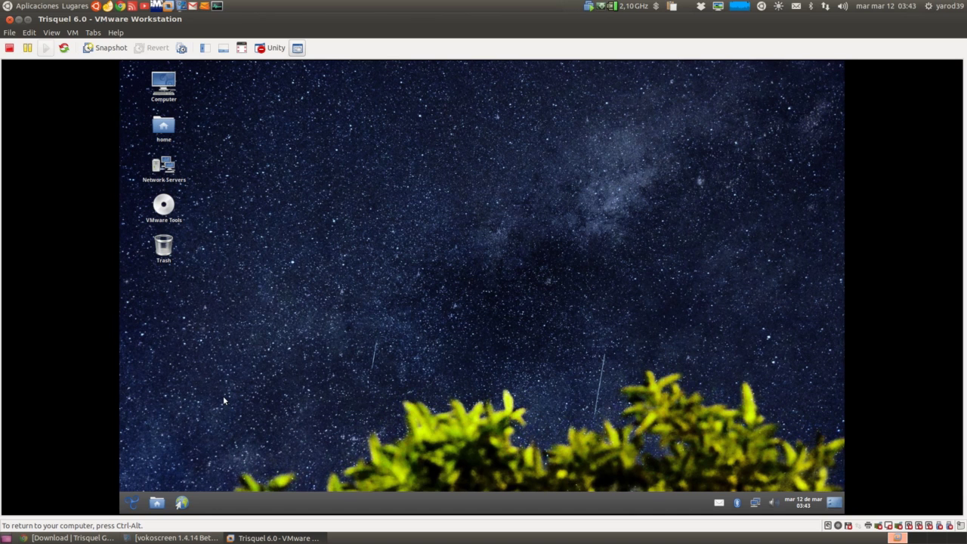
{"action": "left_click", "coordinate": [135, 504]}
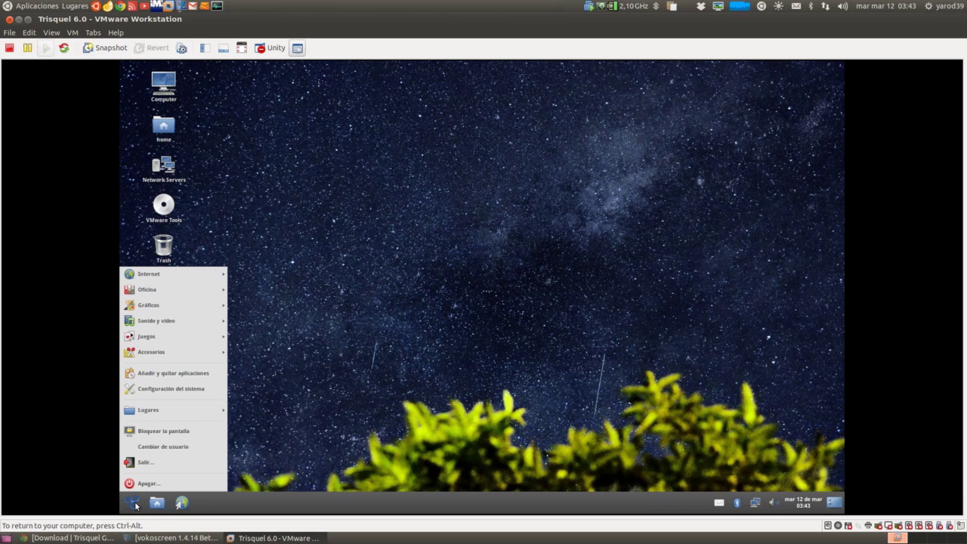
{"action": "mouse_move", "coordinate": [172, 274]}
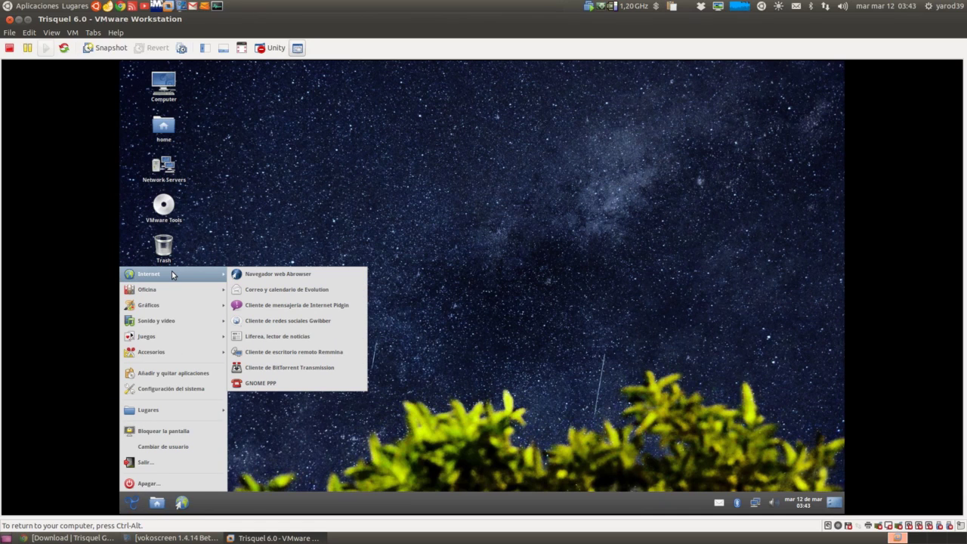
{"action": "left_click", "coordinate": [264, 275]}
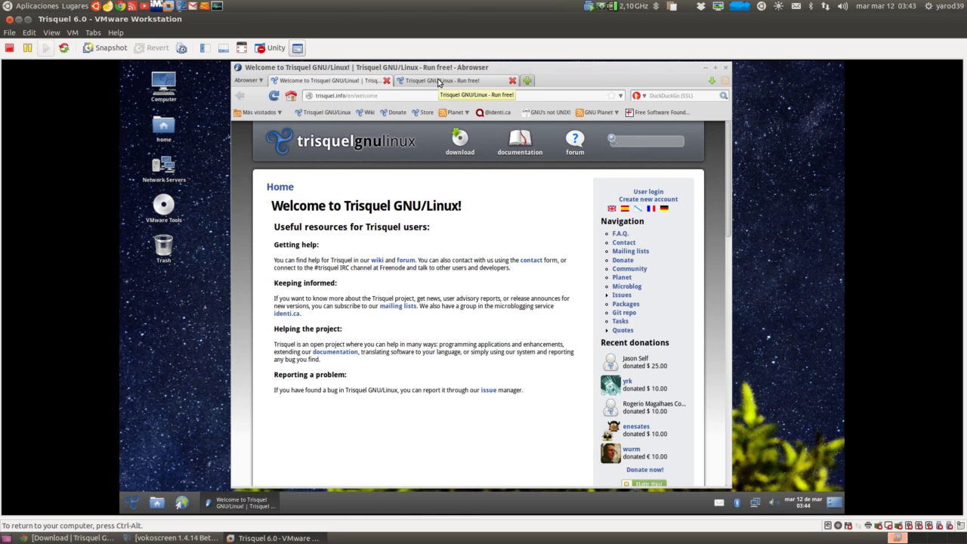
{"action": "left_click", "coordinate": [437, 81]}
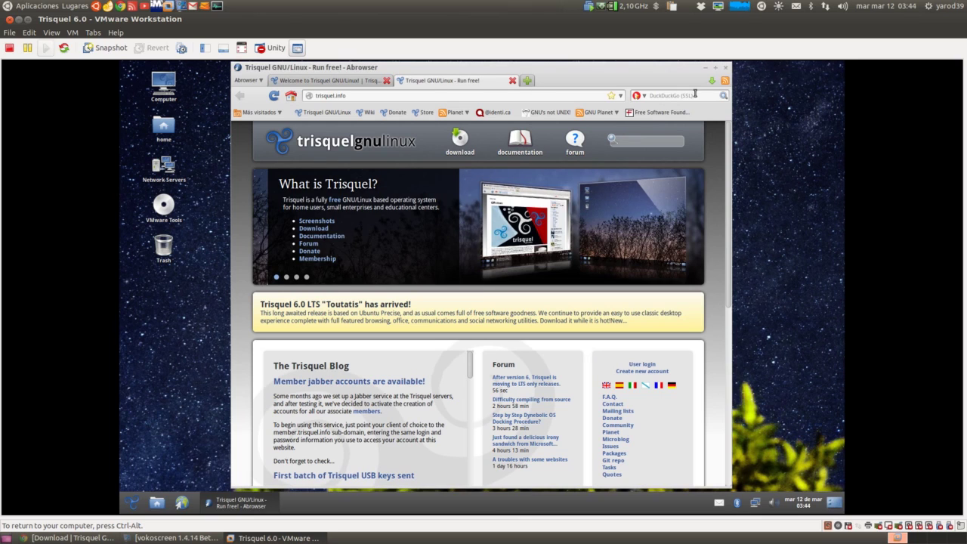
- Close Abrowser and bring up the Gráficos applications submenu
{"action": "left_click", "coordinate": [725, 67]}
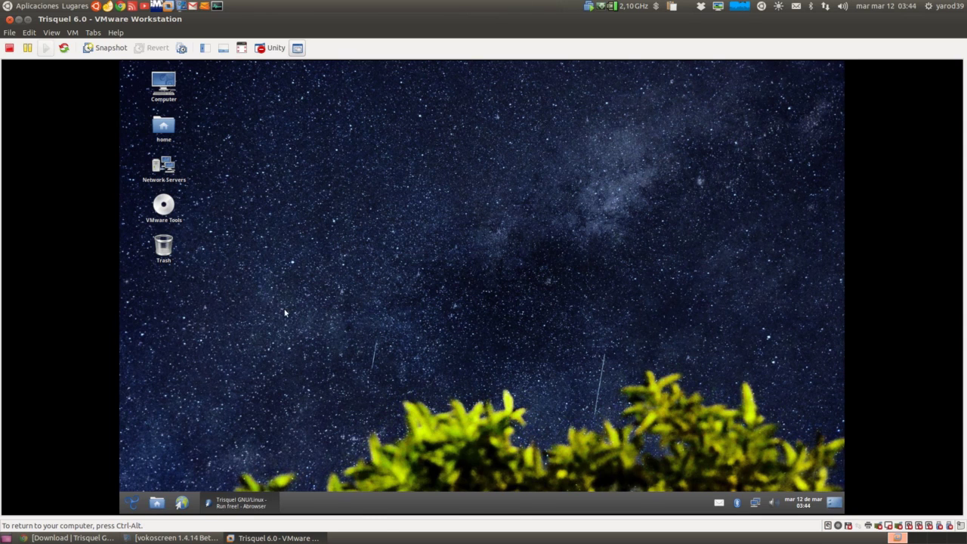
{"action": "left_click", "coordinate": [133, 502]}
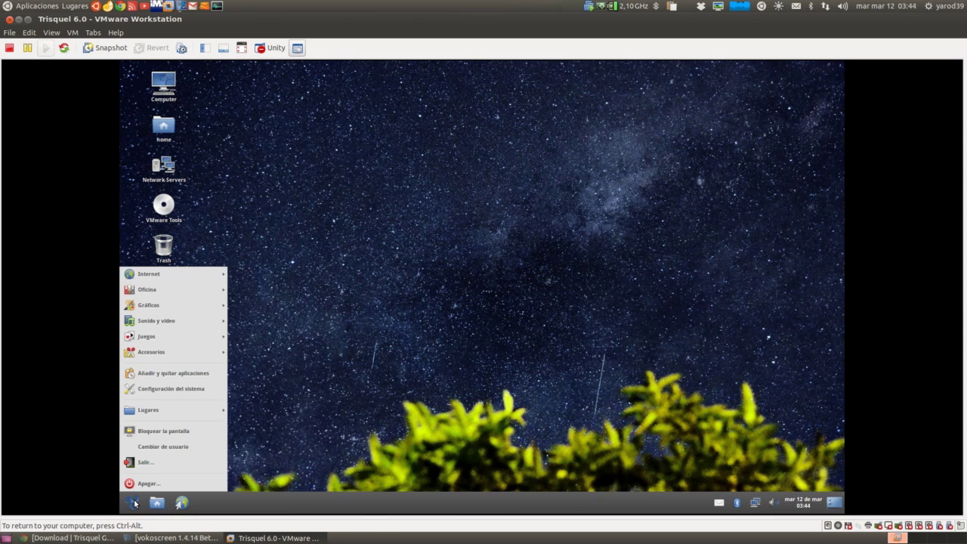
{"action": "mouse_move", "coordinate": [160, 278]}
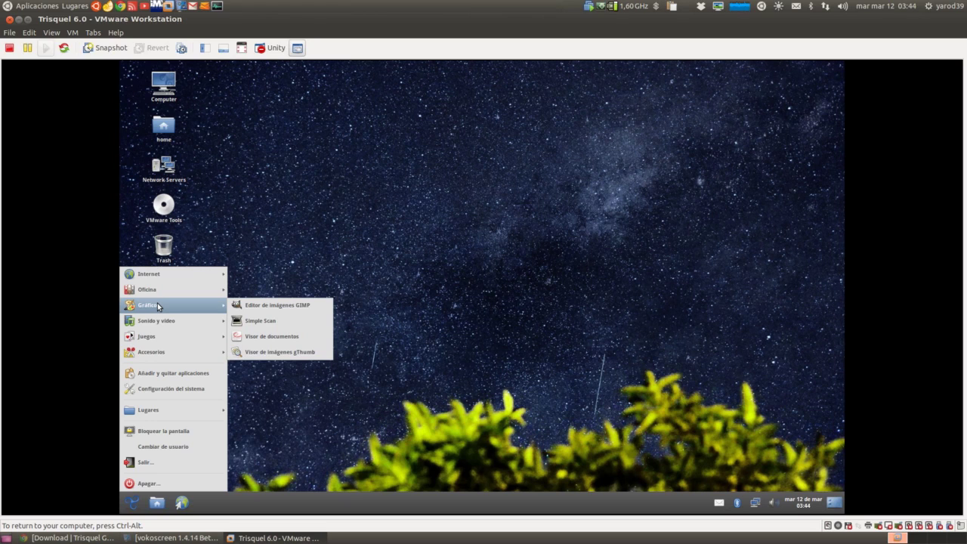
- Launch the GIMP image editor from Gráficos, then quit it
{"action": "left_click", "coordinate": [266, 305]}
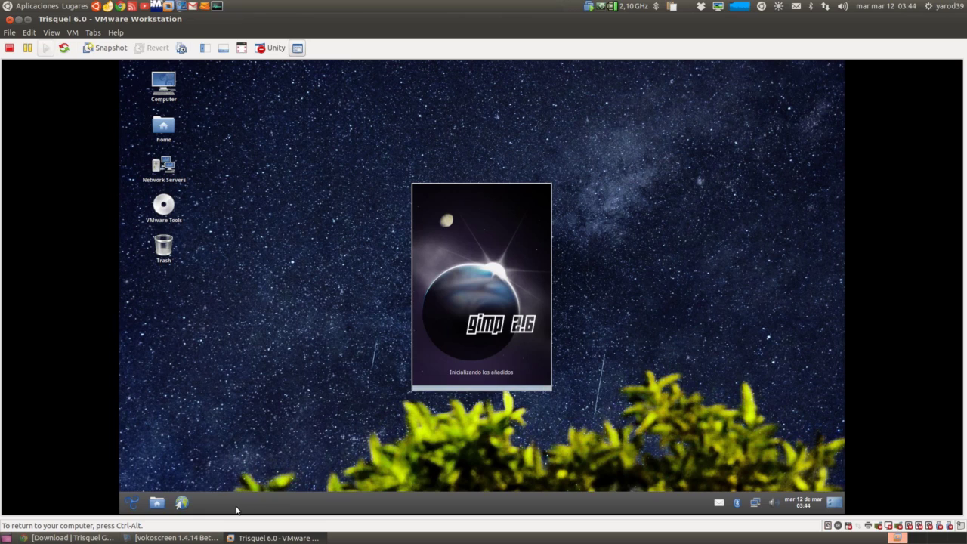
{"action": "left_click", "coordinate": [134, 507]}
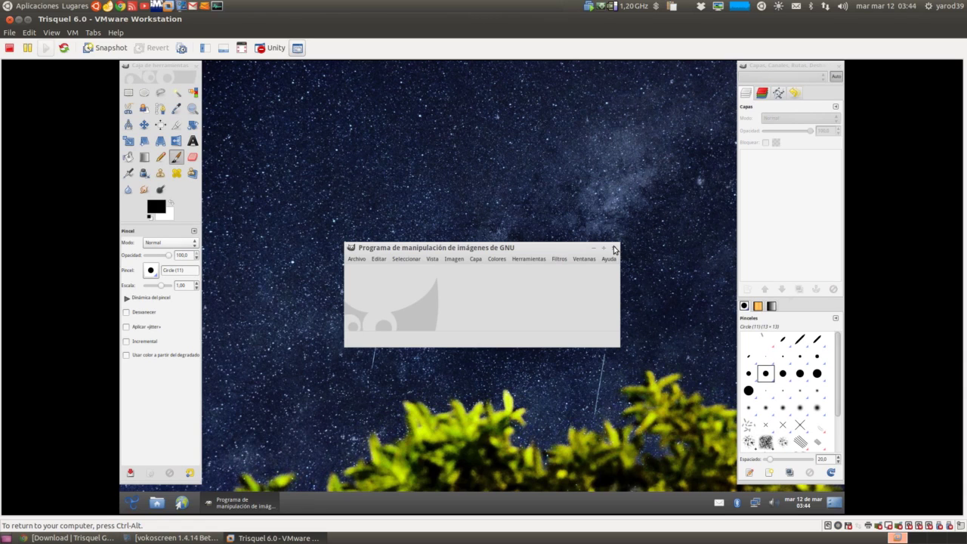
{"action": "left_click", "coordinate": [613, 249]}
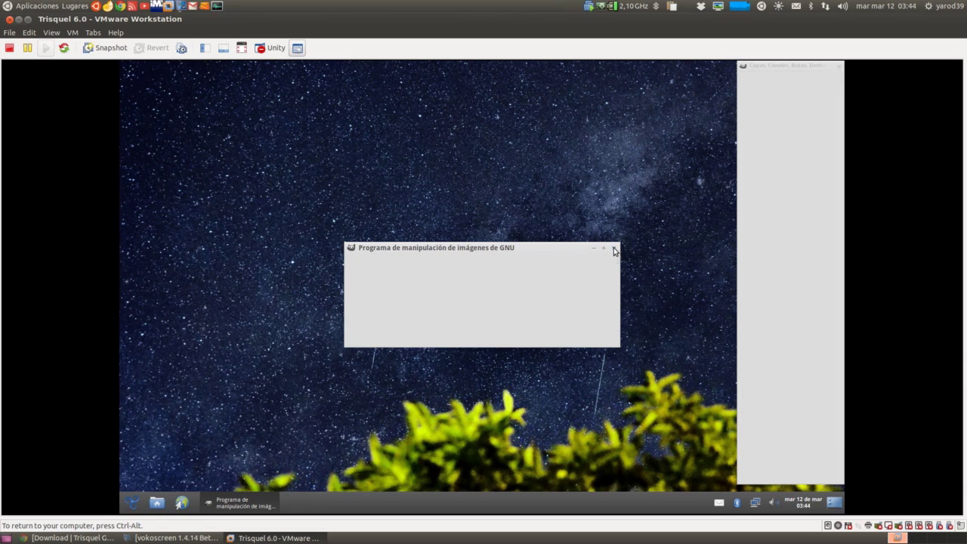
- Open the application menu and reach Añadir y quitar aplicaciones
{"action": "left_click", "coordinate": [139, 504]}
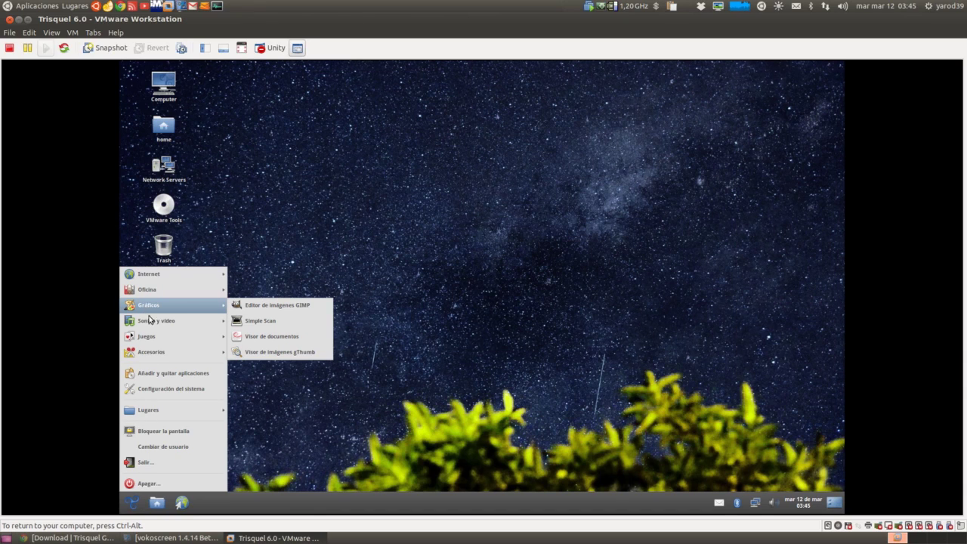
{"action": "mouse_move", "coordinate": [152, 324]}
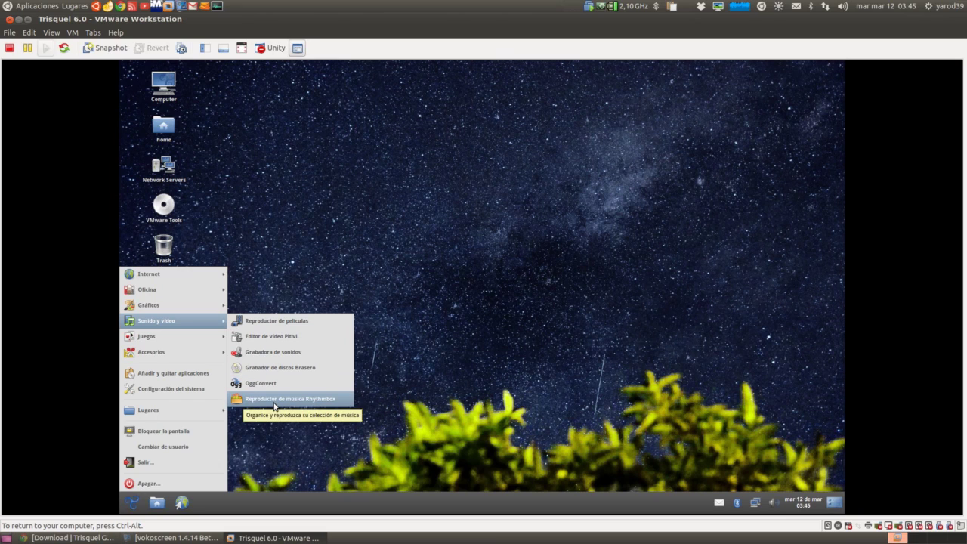
{"action": "mouse_move", "coordinate": [181, 338]}
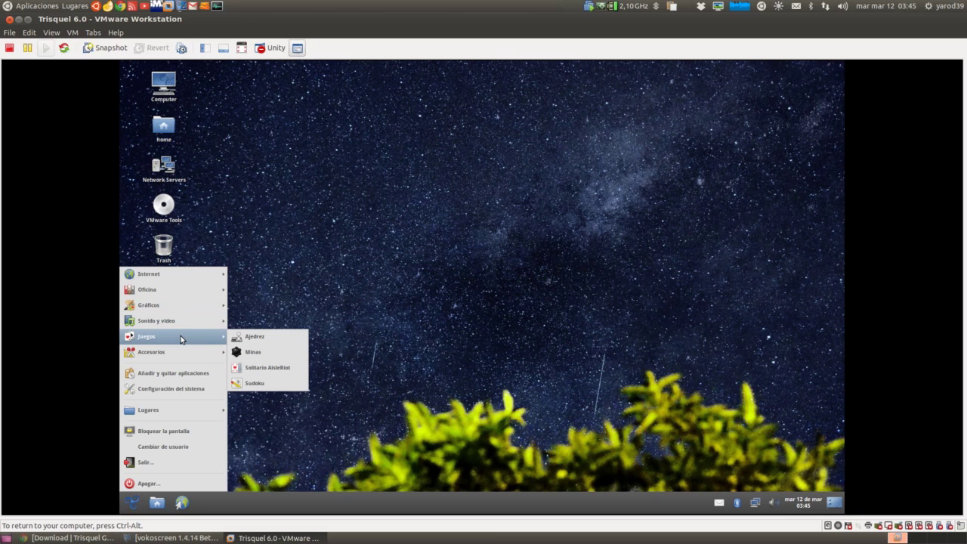
{"action": "mouse_move", "coordinate": [184, 359]}
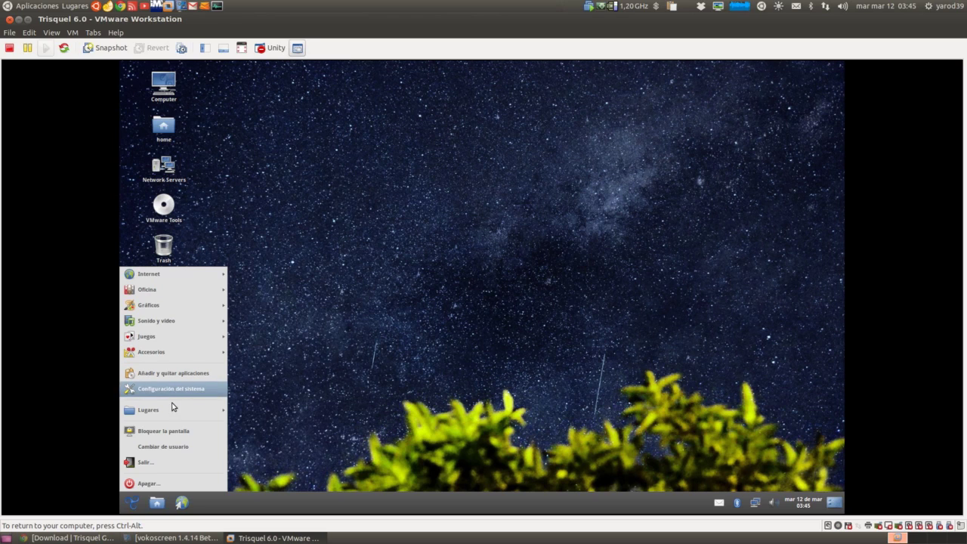
{"action": "mouse_move", "coordinate": [170, 415]}
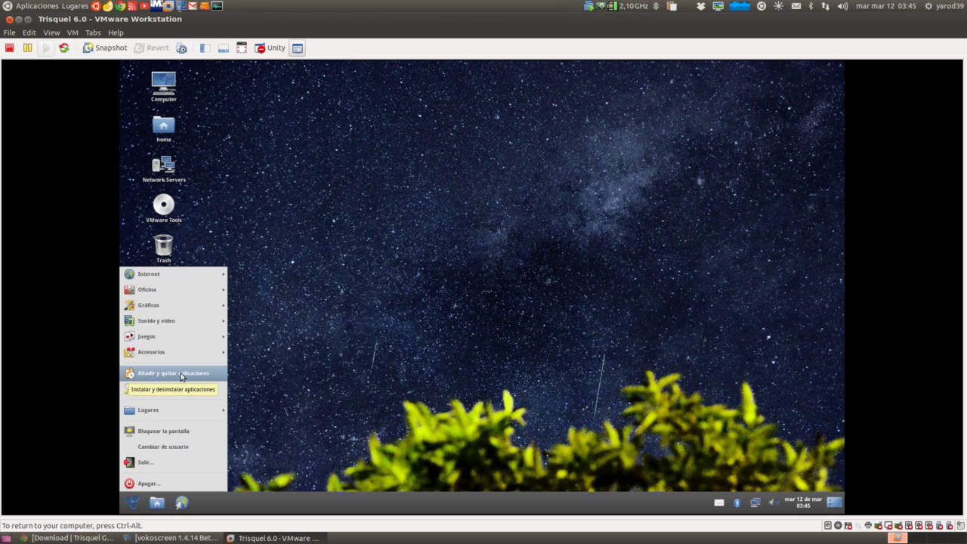
- Open Añadir y quitar aplicaciones and reload its catalogue with the administrator password
{"action": "left_click", "coordinate": [181, 373]}
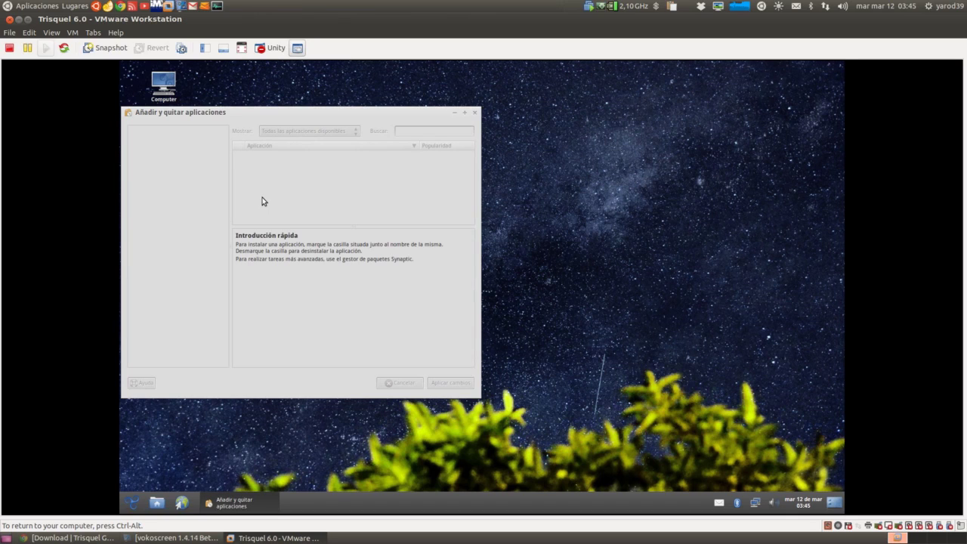
{"action": "left_click_drag", "start_coordinate": [268, 112], "coordinate": [335, 108]}
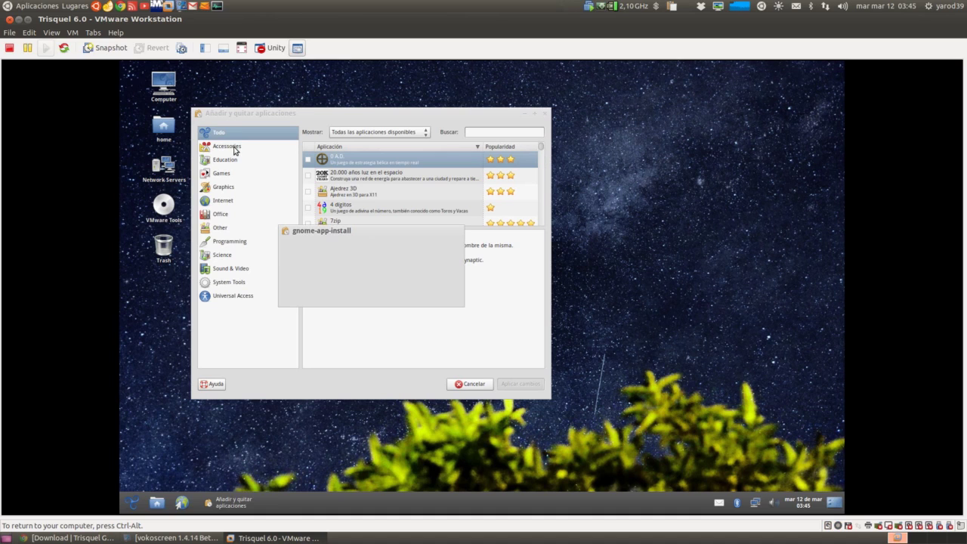
{"action": "left_click", "coordinate": [391, 292]}
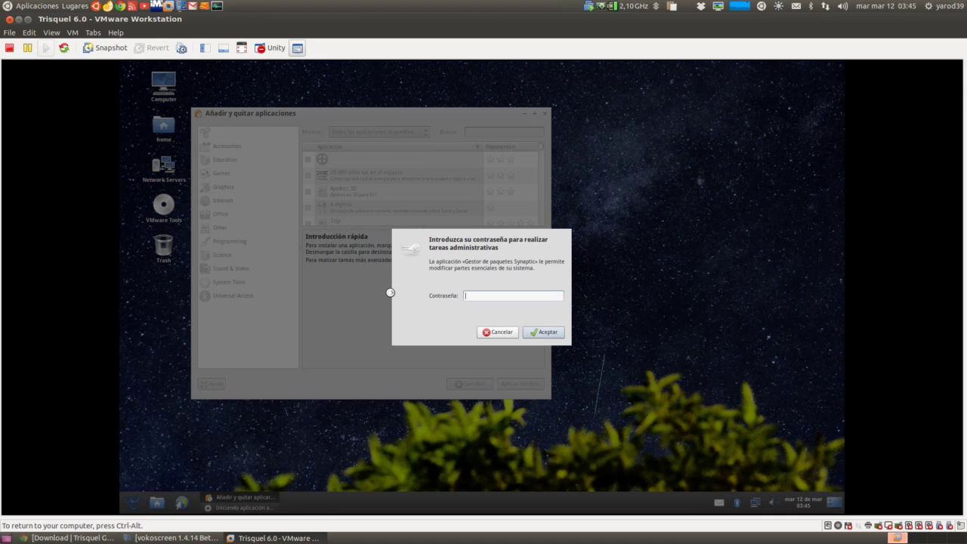
{"action": "type", "text": "********"}
{"action": "key", "text": "Return"}
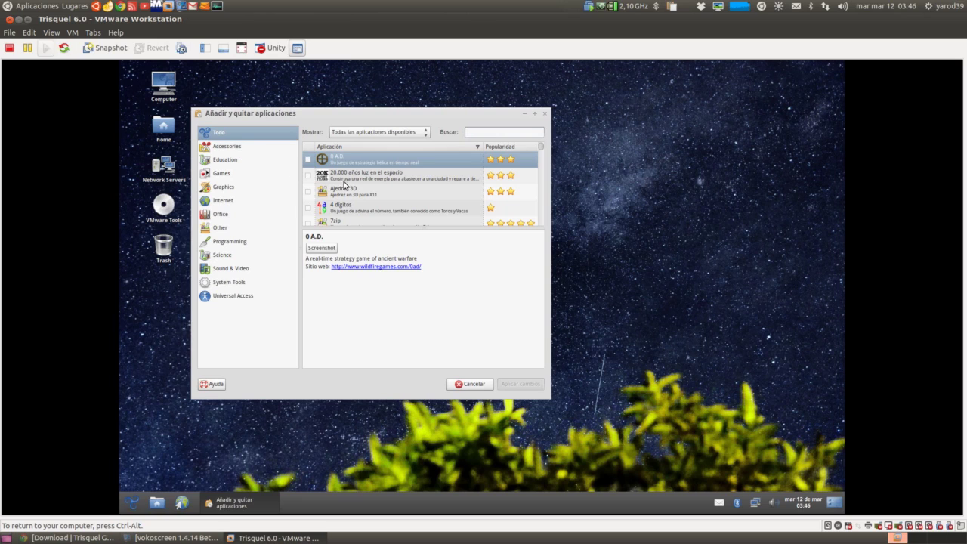
- Browse the Accessories, Education, Games and Graphics categories until Blender is listed
{"action": "left_click", "coordinate": [236, 147]}
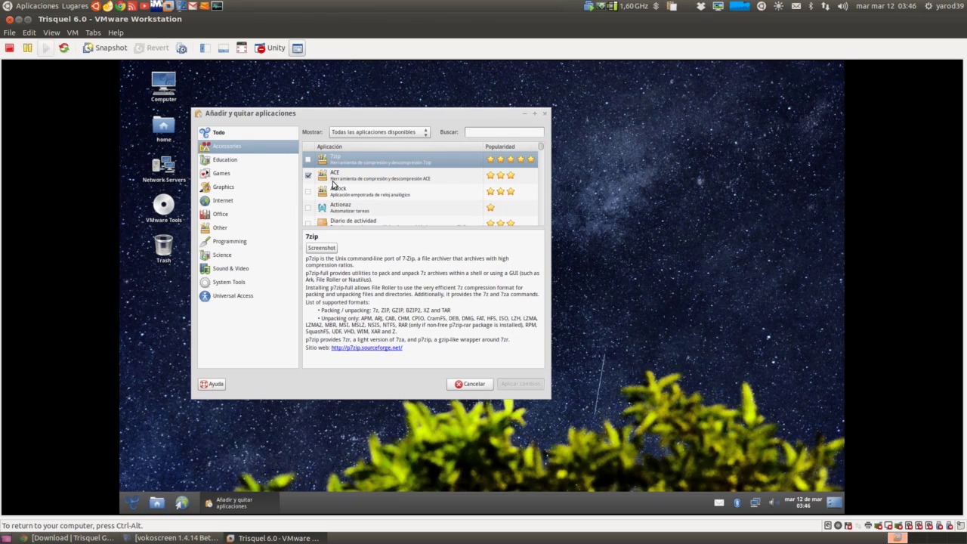
{"action": "scroll", "coordinate": [332, 184], "scroll_direction": "down", "scroll_amount": 2}
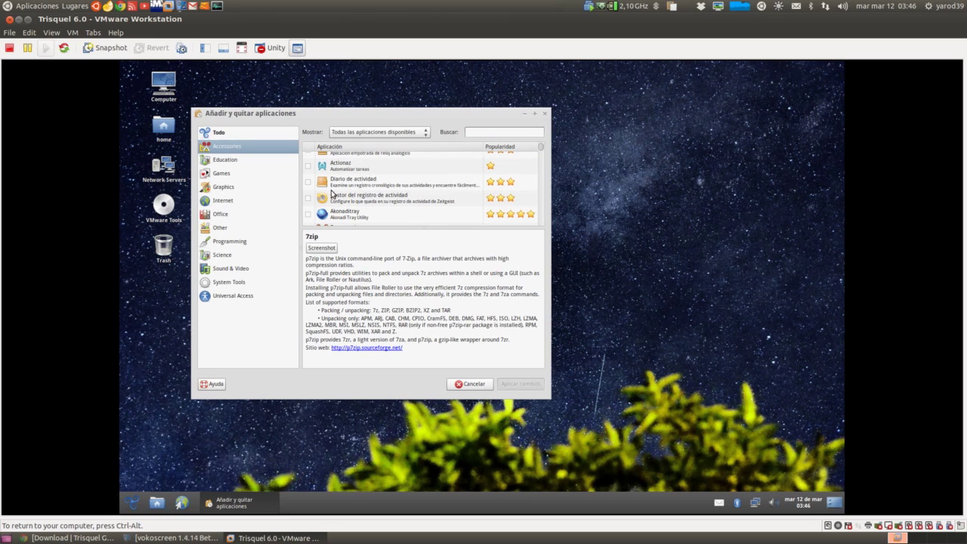
{"action": "scroll", "coordinate": [333, 194], "scroll_direction": "down", "scroll_amount": 2}
{"action": "scroll", "coordinate": [332, 194], "scroll_direction": "down", "scroll_amount": 2}
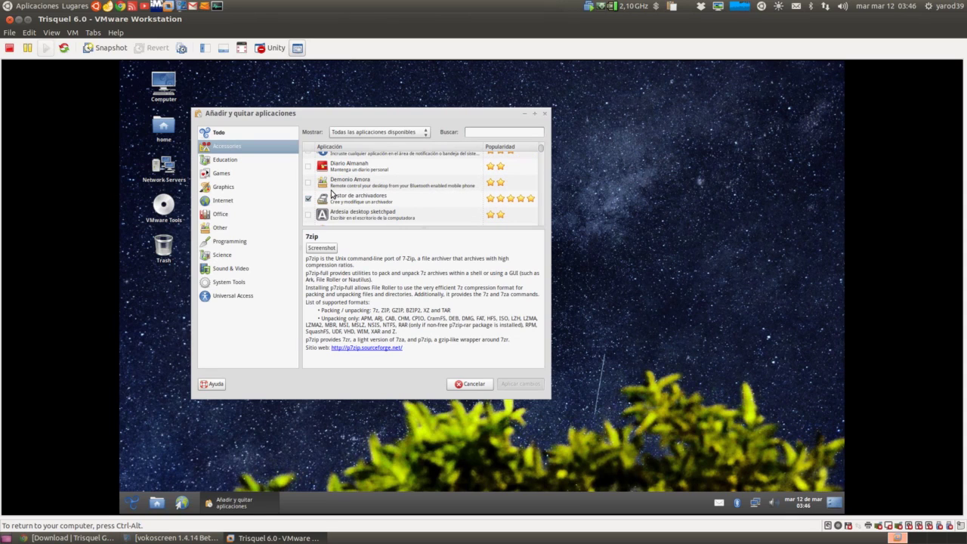
{"action": "scroll", "coordinate": [332, 194], "scroll_direction": "down", "scroll_amount": 2}
{"action": "scroll", "coordinate": [332, 194], "scroll_direction": "down", "scroll_amount": 2}
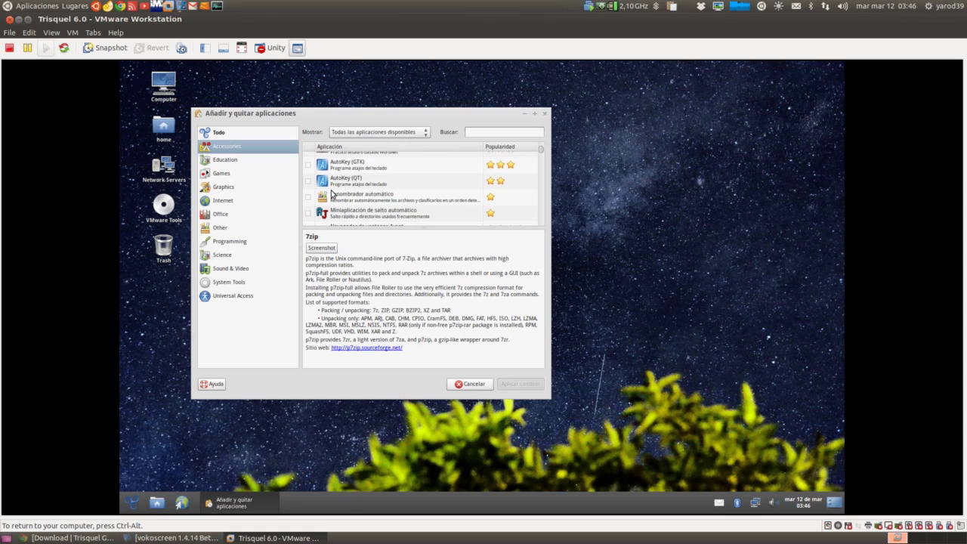
{"action": "scroll", "coordinate": [332, 194], "scroll_direction": "down", "scroll_amount": 3}
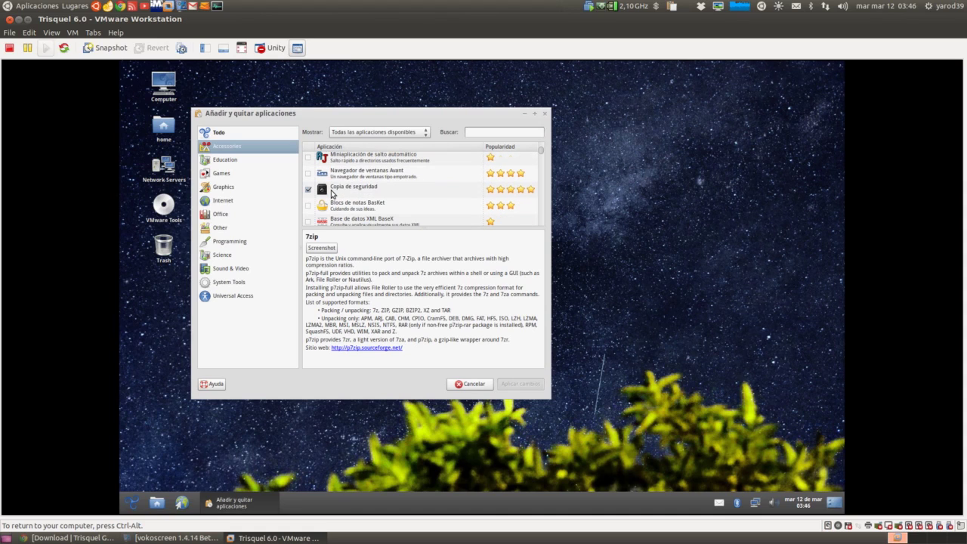
{"action": "scroll", "coordinate": [332, 194], "scroll_direction": "down", "scroll_amount": 2}
{"action": "scroll", "coordinate": [333, 194], "scroll_direction": "down", "scroll_amount": 2}
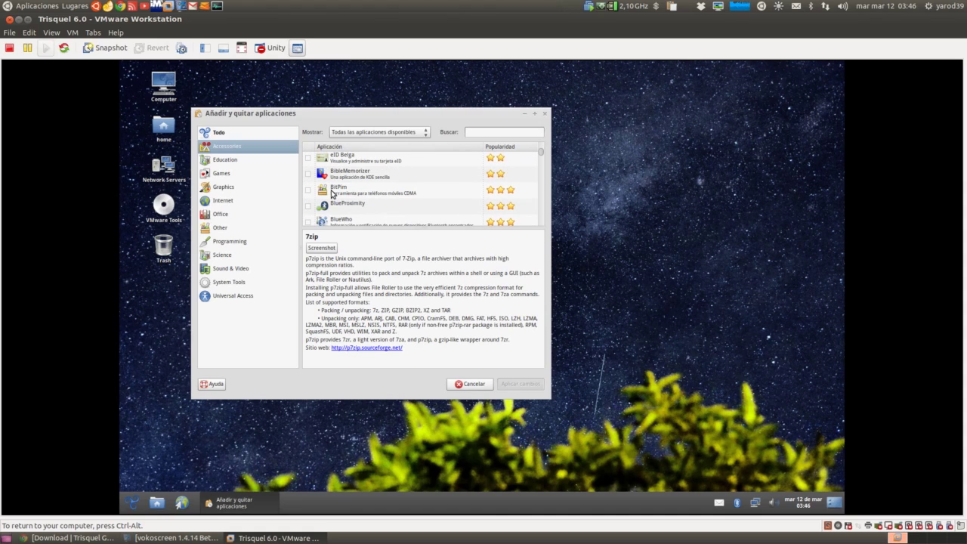
{"action": "scroll", "coordinate": [332, 194], "scroll_direction": "down", "scroll_amount": 2}
{"action": "scroll", "coordinate": [332, 194], "scroll_direction": "down", "scroll_amount": 2}
{"action": "scroll", "coordinate": [333, 194], "scroll_direction": "down", "scroll_amount": 1}
{"action": "scroll", "coordinate": [331, 193], "scroll_direction": "down", "scroll_amount": 2}
{"action": "scroll", "coordinate": [328, 191], "scroll_direction": "down", "scroll_amount": 1}
{"action": "scroll", "coordinate": [327, 192], "scroll_direction": "down", "scroll_amount": 2}
{"action": "scroll", "coordinate": [326, 194], "scroll_direction": "down", "scroll_amount": 3}
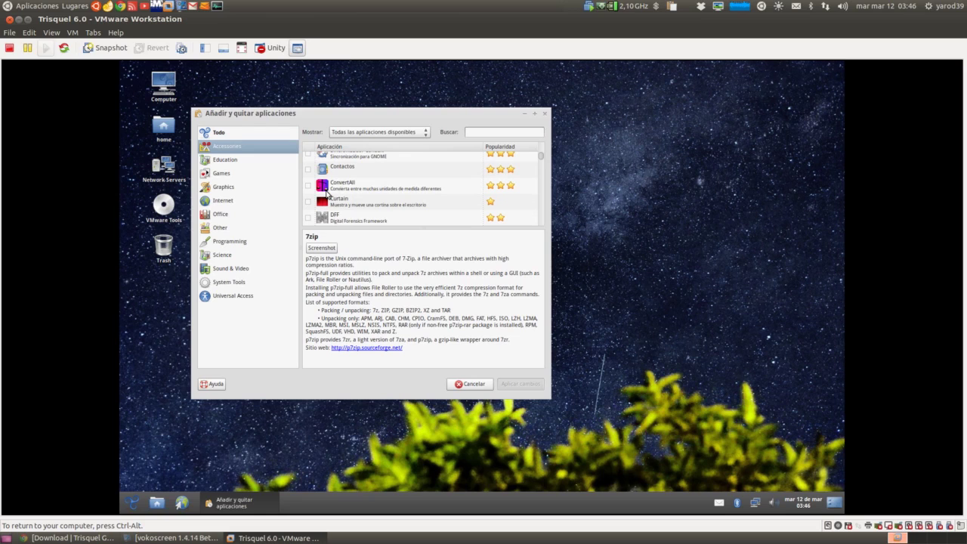
{"action": "left_click", "coordinate": [225, 161]}
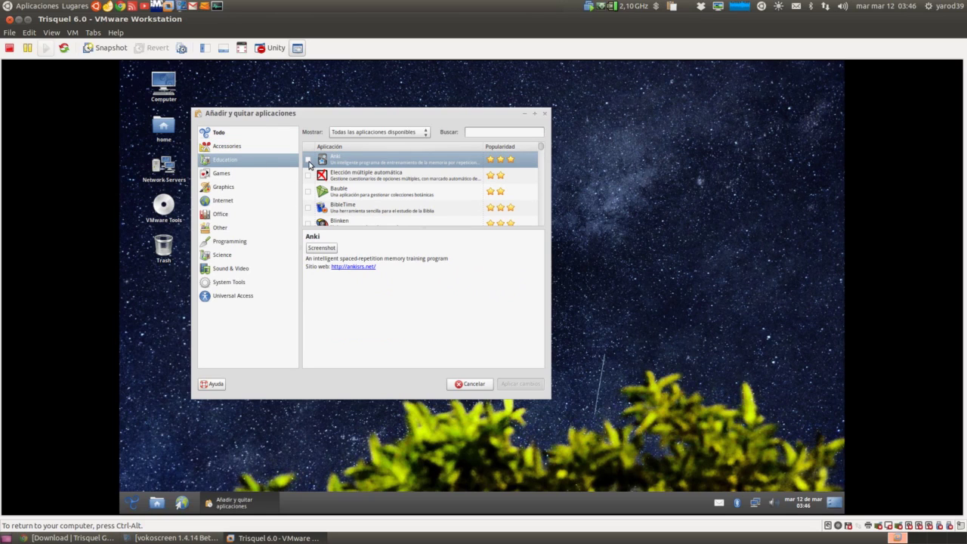
{"action": "scroll", "coordinate": [334, 196], "scroll_direction": "down", "scroll_amount": 3}
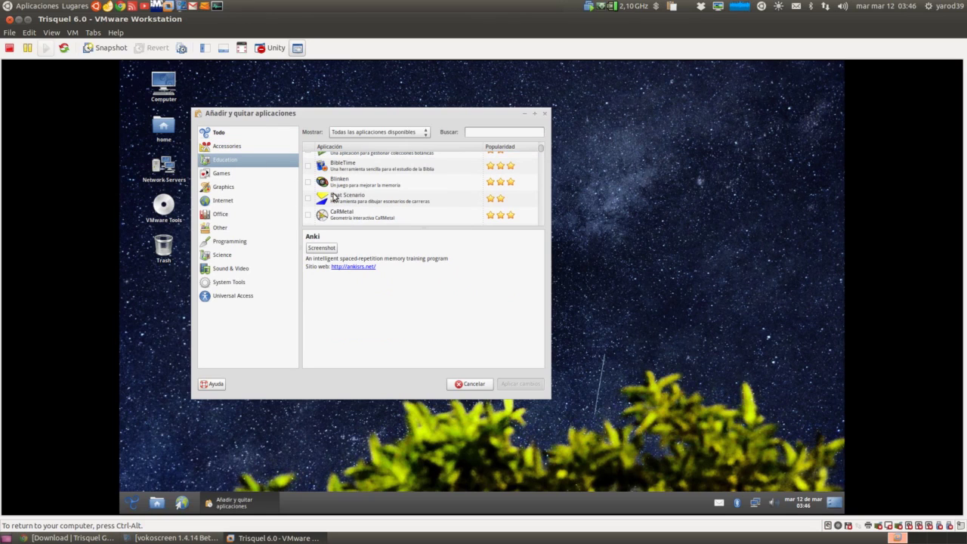
{"action": "scroll", "coordinate": [333, 197], "scroll_direction": "down", "scroll_amount": 2}
{"action": "scroll", "coordinate": [334, 196], "scroll_direction": "down", "scroll_amount": 5}
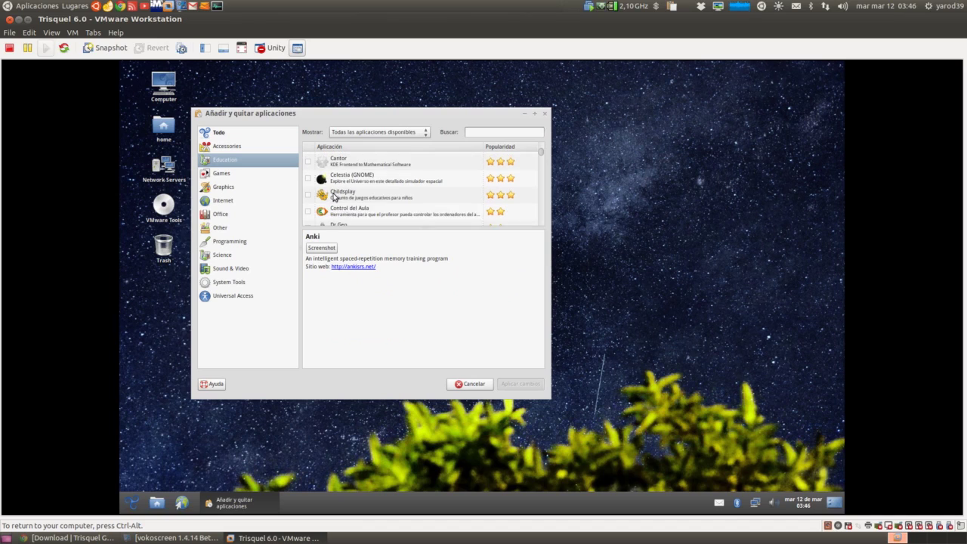
{"action": "scroll", "coordinate": [333, 197], "scroll_direction": "down", "scroll_amount": 4}
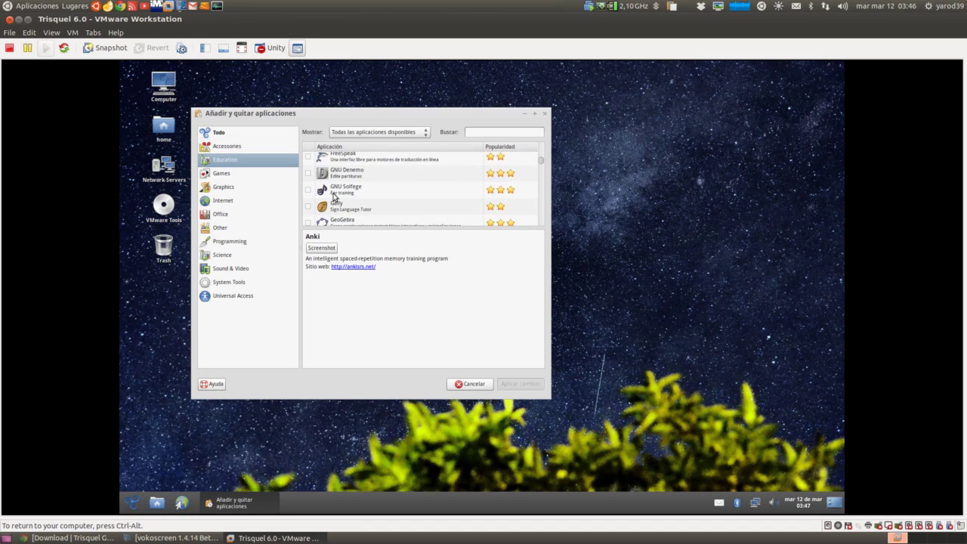
{"action": "left_click", "coordinate": [230, 177]}
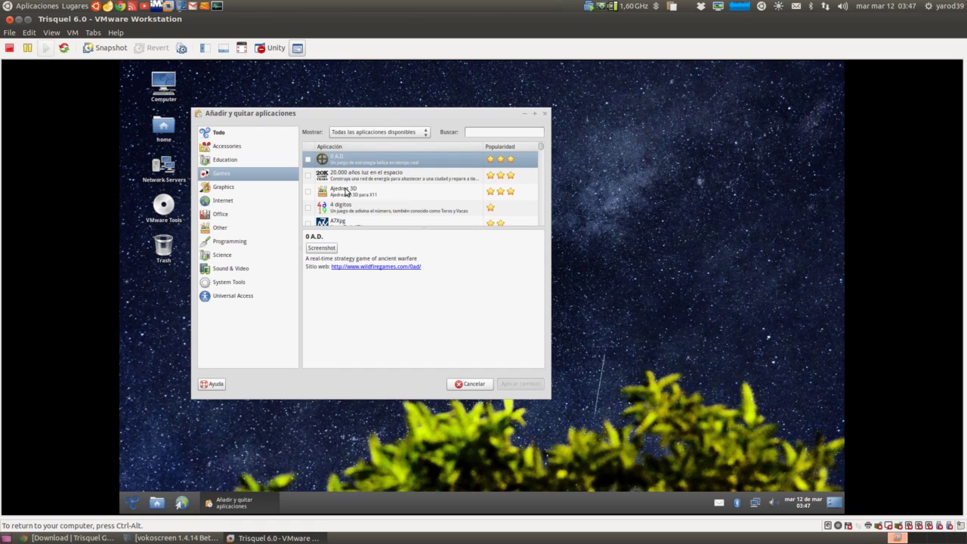
{"action": "scroll", "coordinate": [345, 192], "scroll_direction": "down", "scroll_amount": 1}
{"action": "scroll", "coordinate": [345, 192], "scroll_direction": "down", "scroll_amount": 2}
{"action": "scroll", "coordinate": [345, 192], "scroll_direction": "down", "scroll_amount": 4}
{"action": "left_click", "coordinate": [230, 188]}
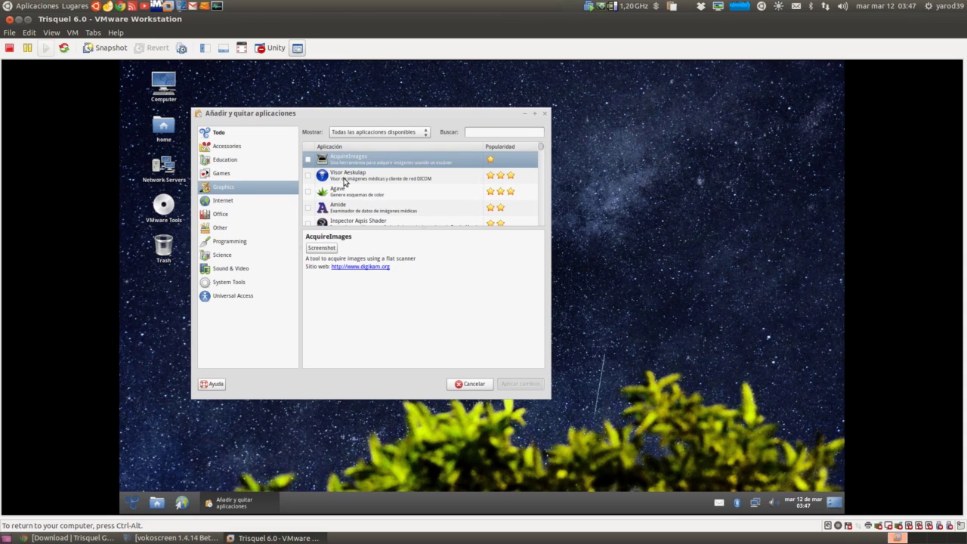
{"action": "scroll", "coordinate": [345, 181], "scroll_direction": "down", "scroll_amount": 2}
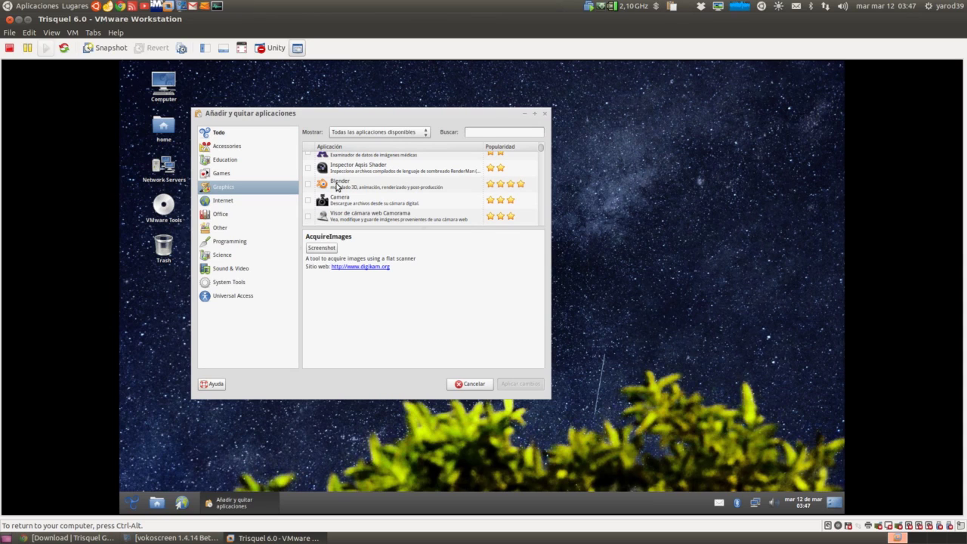
- Mark Blender for installation, apply the change and authorise it with the administrator password
{"action": "left_click", "coordinate": [308, 183]}
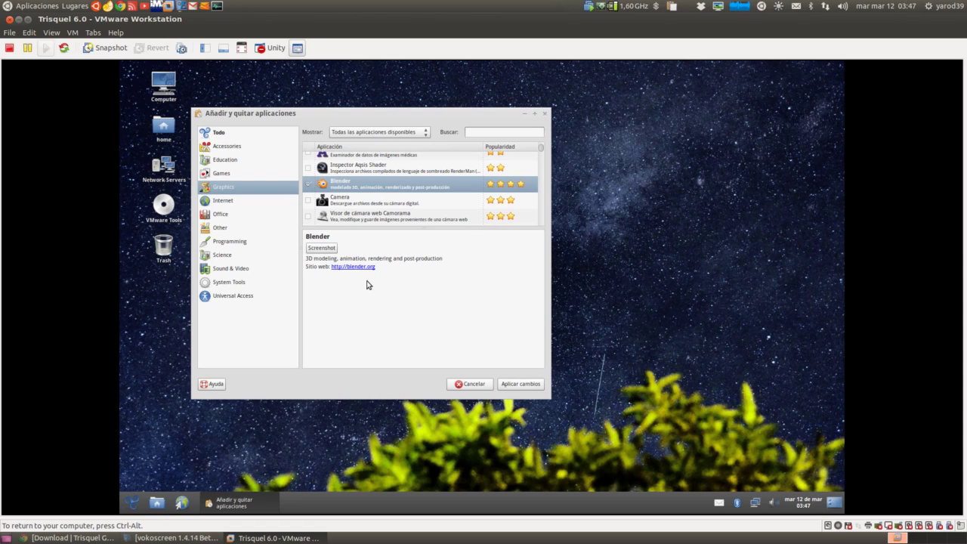
{"action": "left_click", "coordinate": [521, 385]}
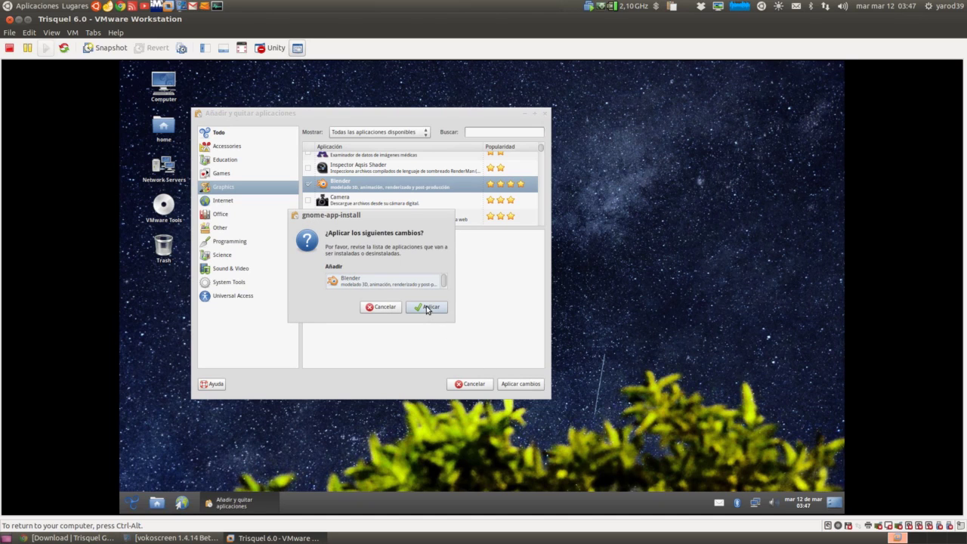
{"action": "left_click", "coordinate": [425, 306]}
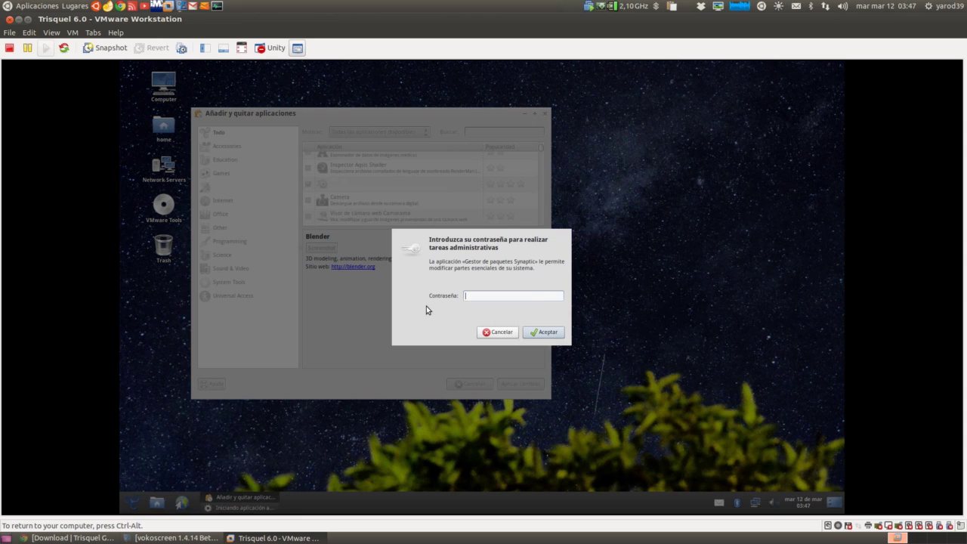
{"action": "type", "text": "••••••"}
{"action": "key", "text": "Return"}
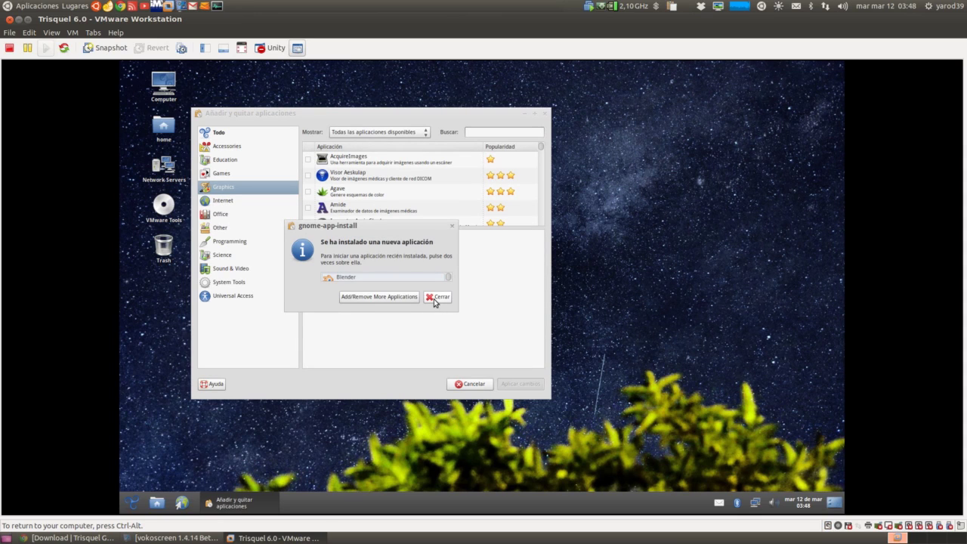
- Dismiss the install notice, launch Blender 2.62 from Gráficos, then close it
{"action": "left_click", "coordinate": [437, 296]}
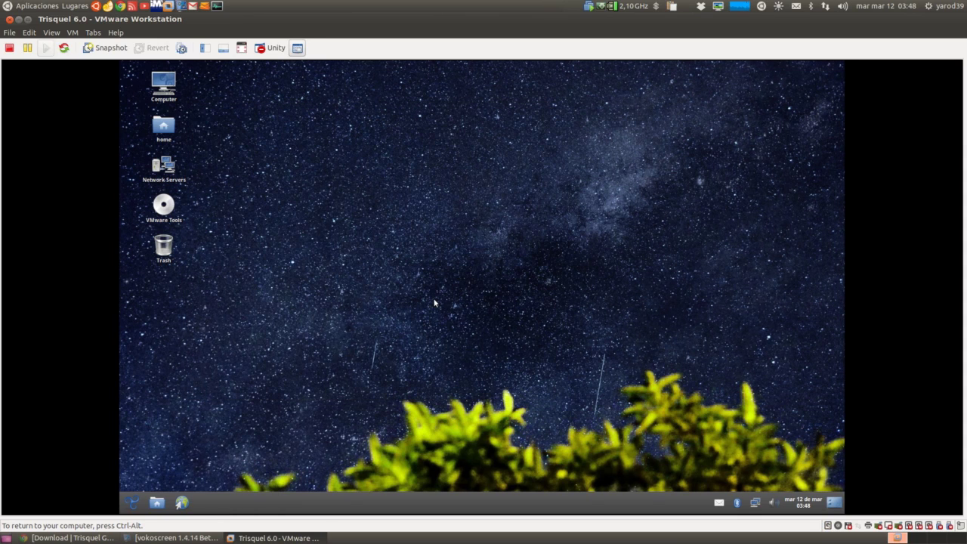
{"action": "left_click", "coordinate": [135, 507]}
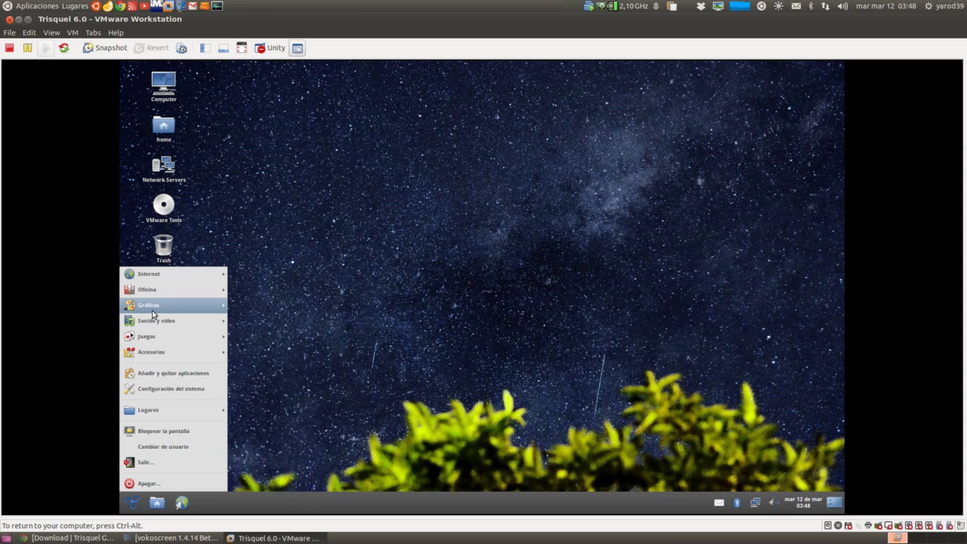
{"action": "mouse_move", "coordinate": [154, 310]}
{"action": "left_click", "coordinate": [261, 307]}
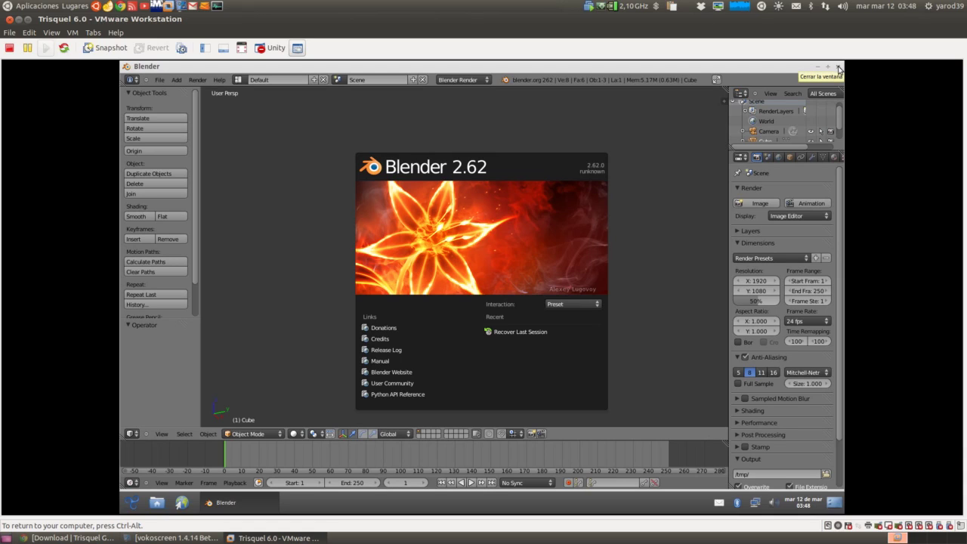
{"action": "left_click", "coordinate": [837, 68]}
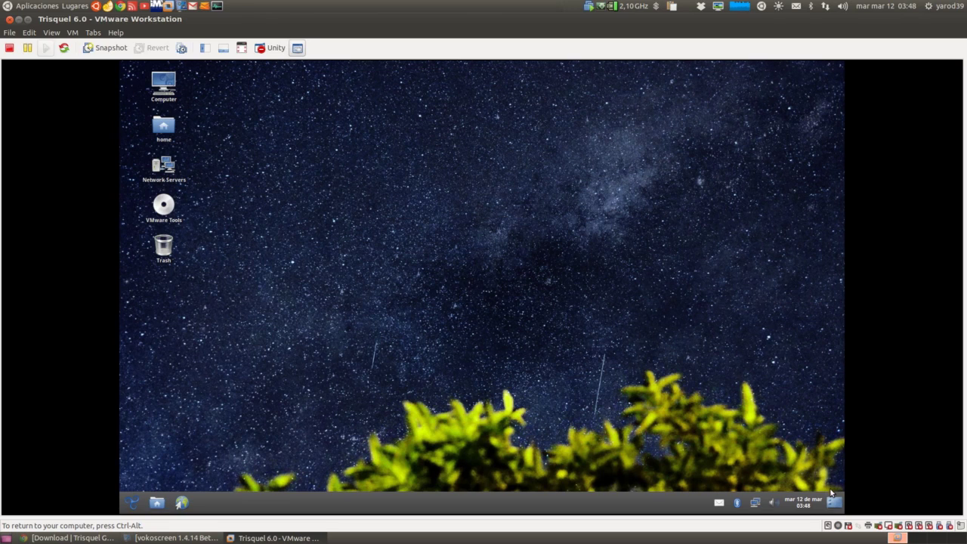
{"action": "left_click", "coordinate": [164, 88]}
{"action": "left_click", "coordinate": [166, 125]}
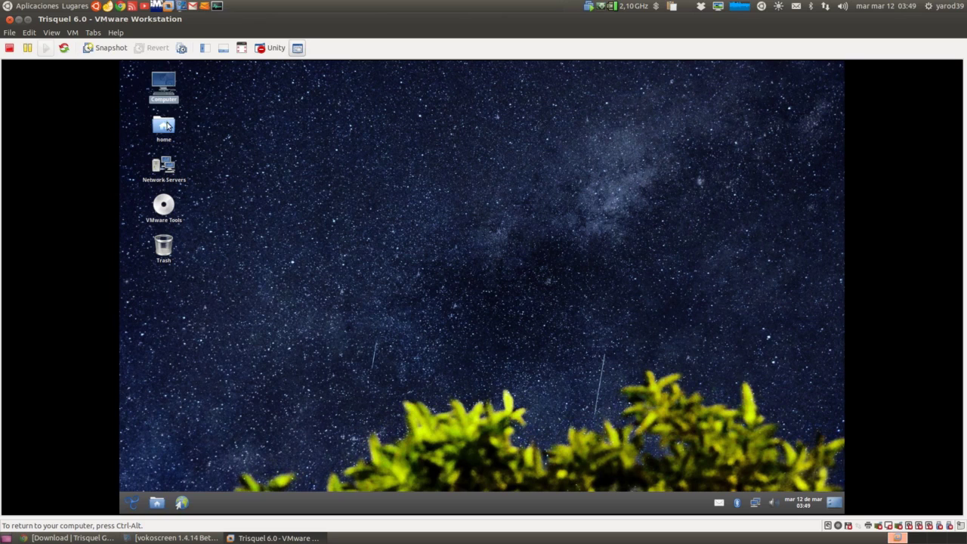
{"action": "double_click", "coordinate": [166, 125]}
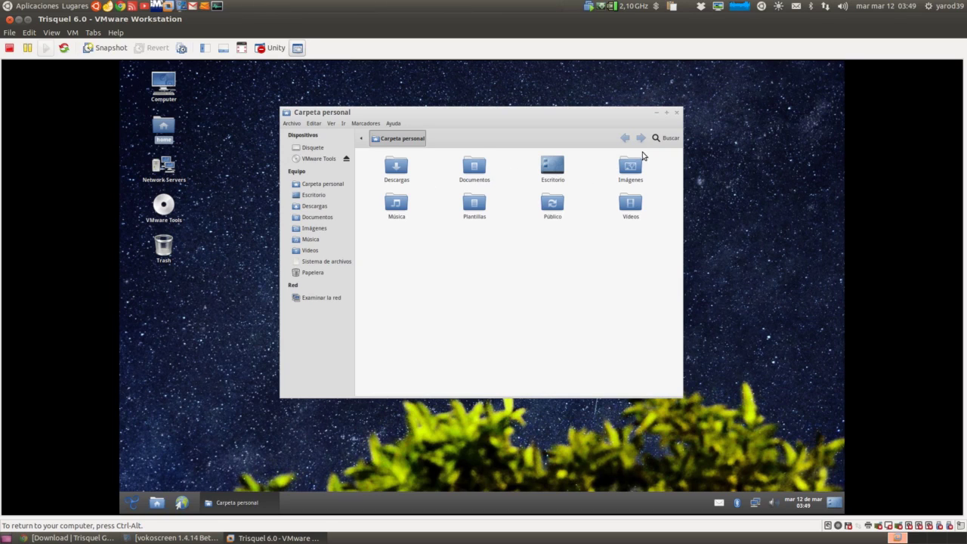
{"action": "left_click", "coordinate": [678, 113]}
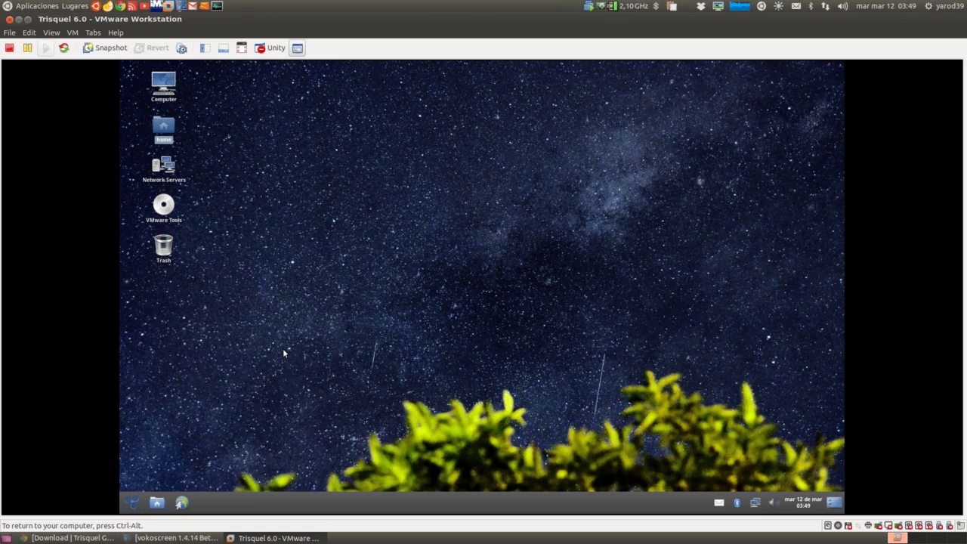
- Launch Configuración del sistema and scroll down to its Sistema section
{"action": "left_click", "coordinate": [133, 503]}
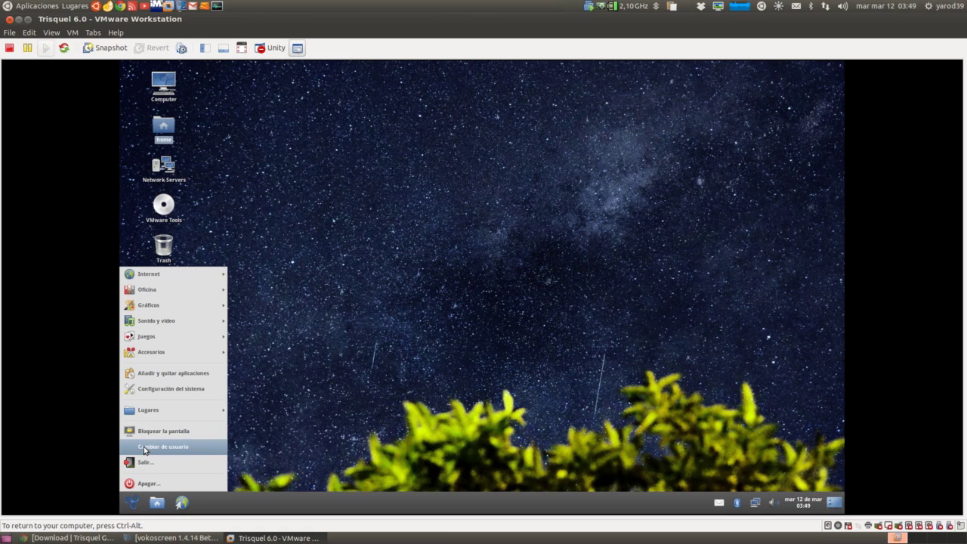
{"action": "left_click", "coordinate": [157, 391]}
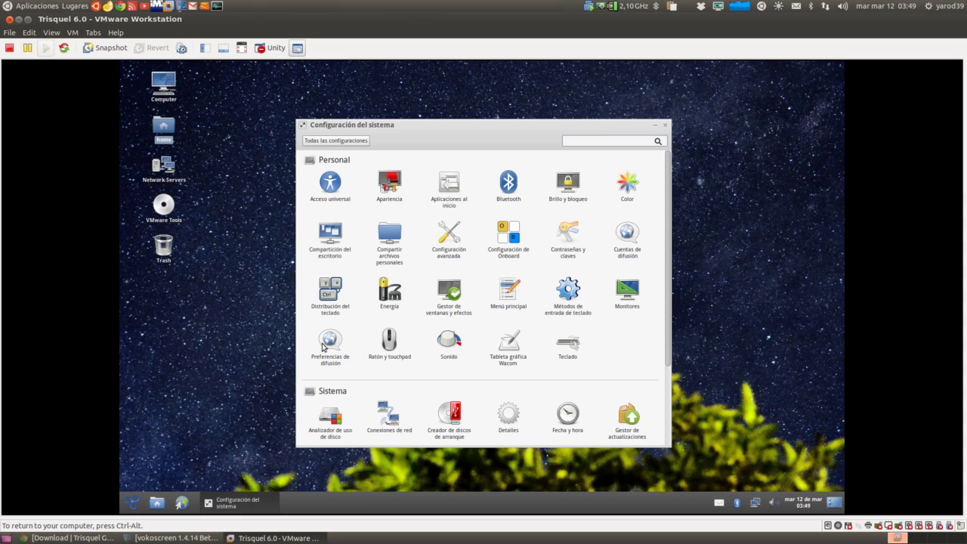
{"action": "scroll", "coordinate": [449, 354], "scroll_direction": "down", "scroll_amount": 3}
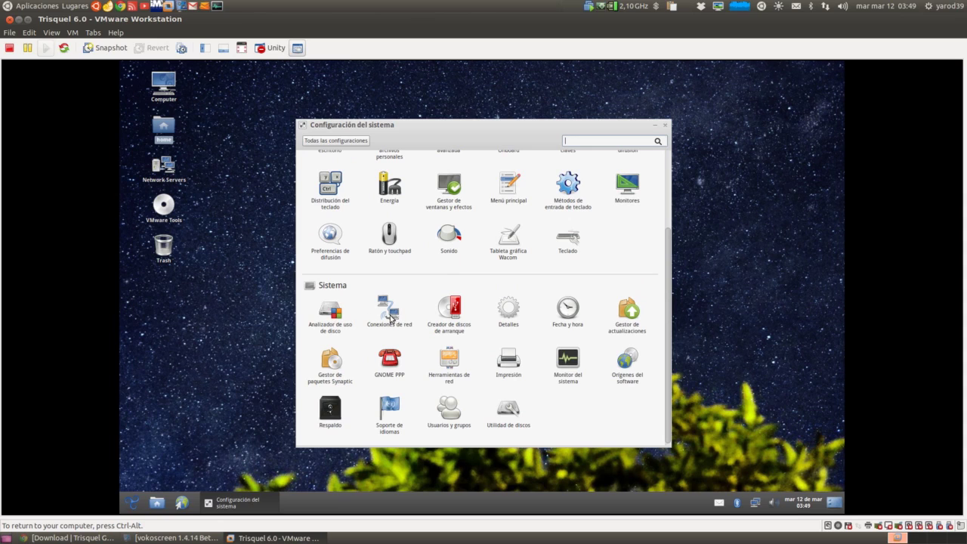
- Review Detalles: default applications, removable media and graphics info, then close the windows
{"action": "left_click", "coordinate": [505, 312]}
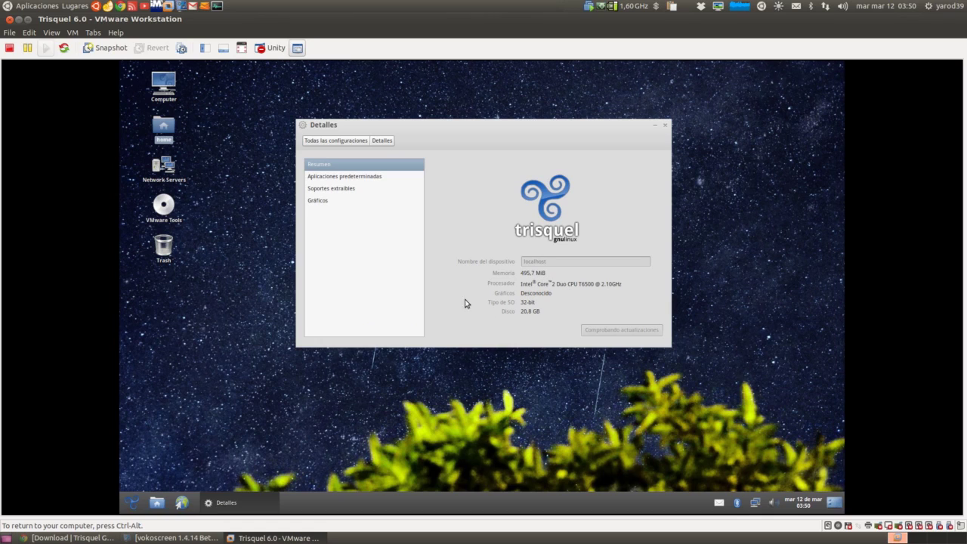
{"action": "left_click", "coordinate": [323, 178]}
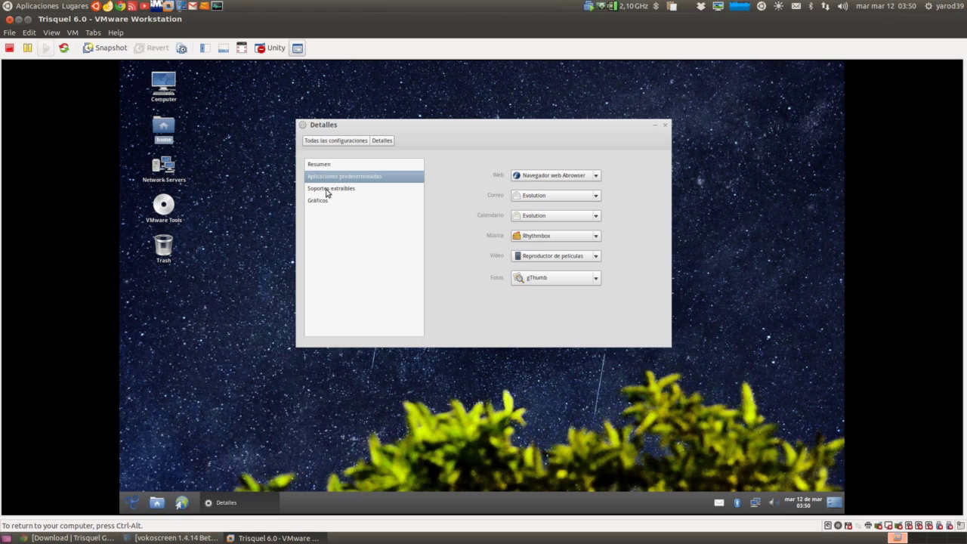
{"action": "left_click", "coordinate": [327, 192]}
{"action": "left_click", "coordinate": [327, 203]}
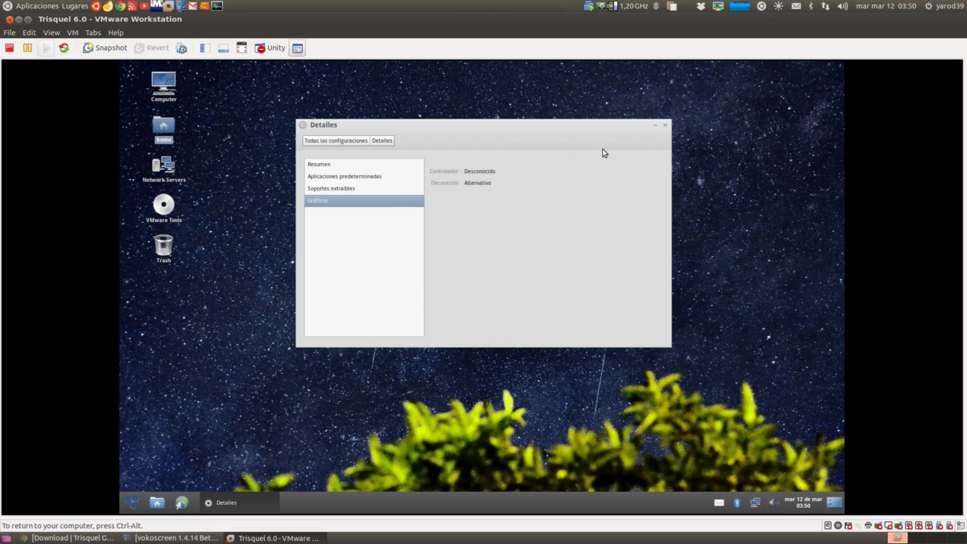
{"action": "left_click", "coordinate": [665, 127]}
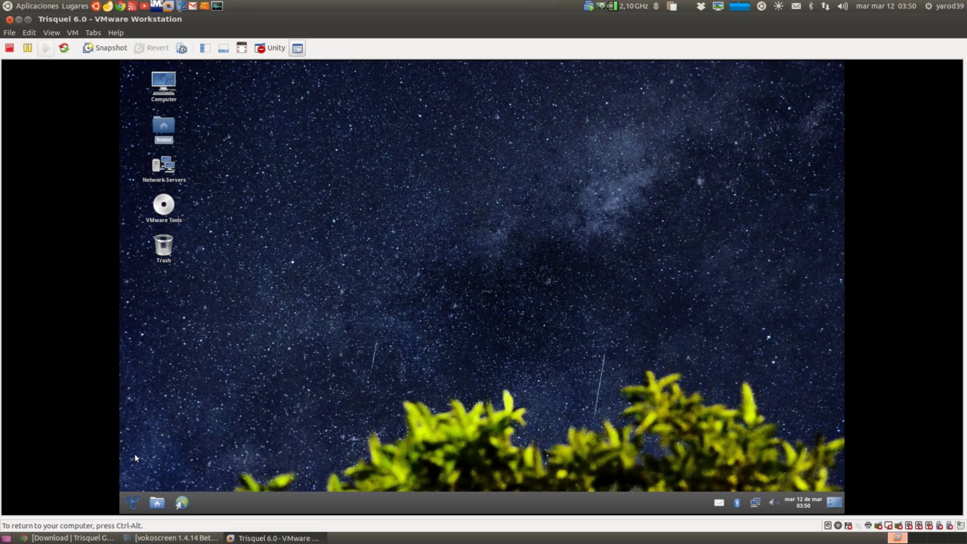
{"action": "left_click", "coordinate": [176, 537]}
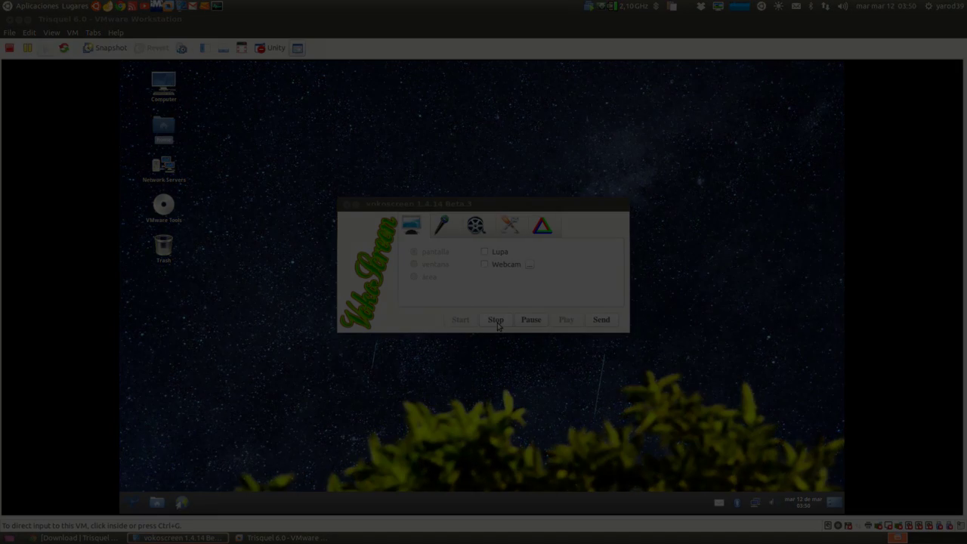